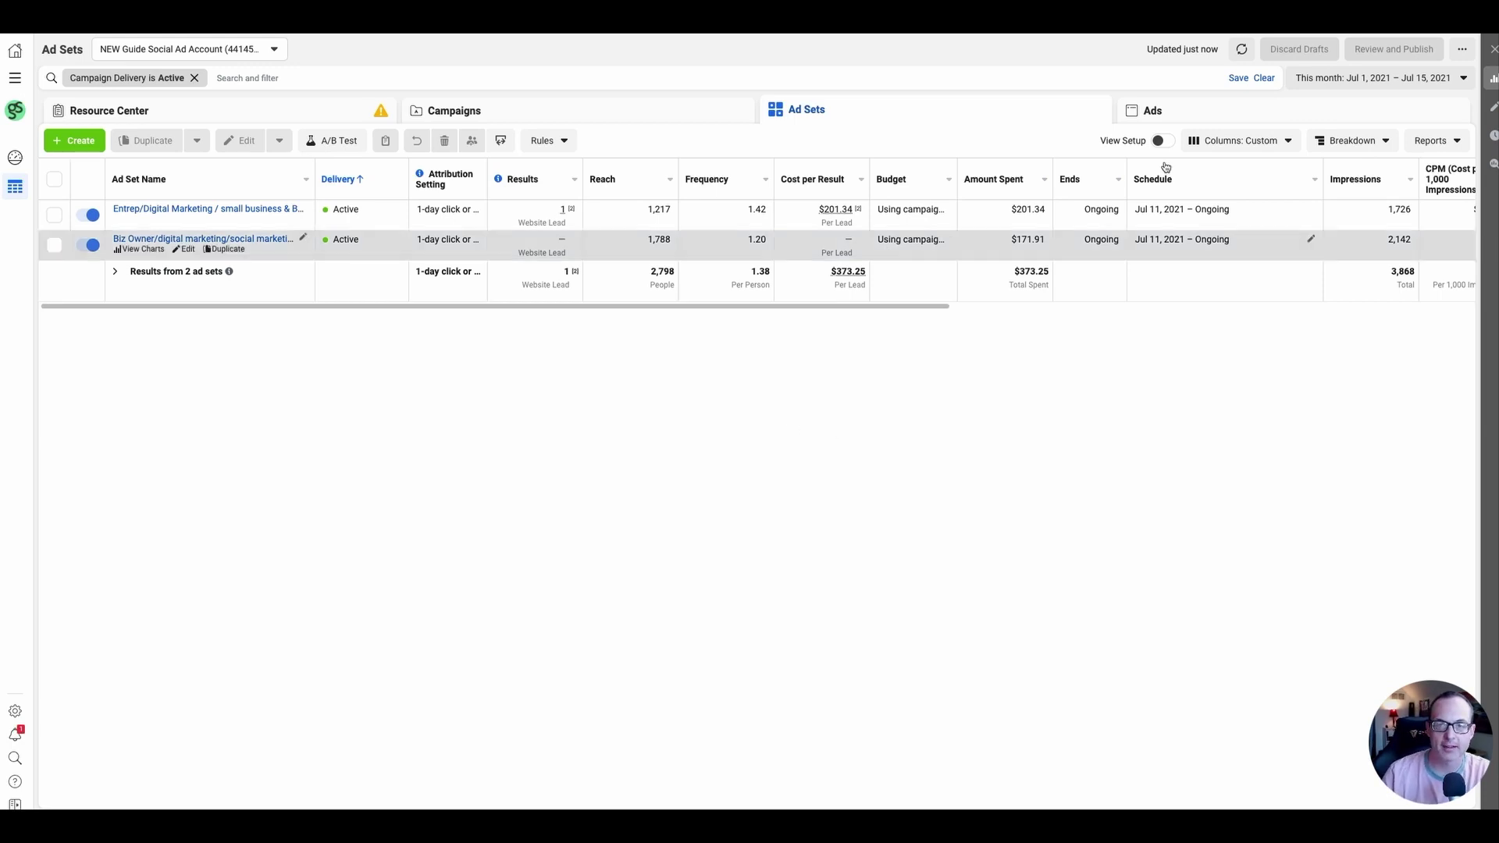
# From the Ads tab, open the first dynamic ad and scroll to its Tracking URL Parameters.
pyautogui.click(1215, 117)
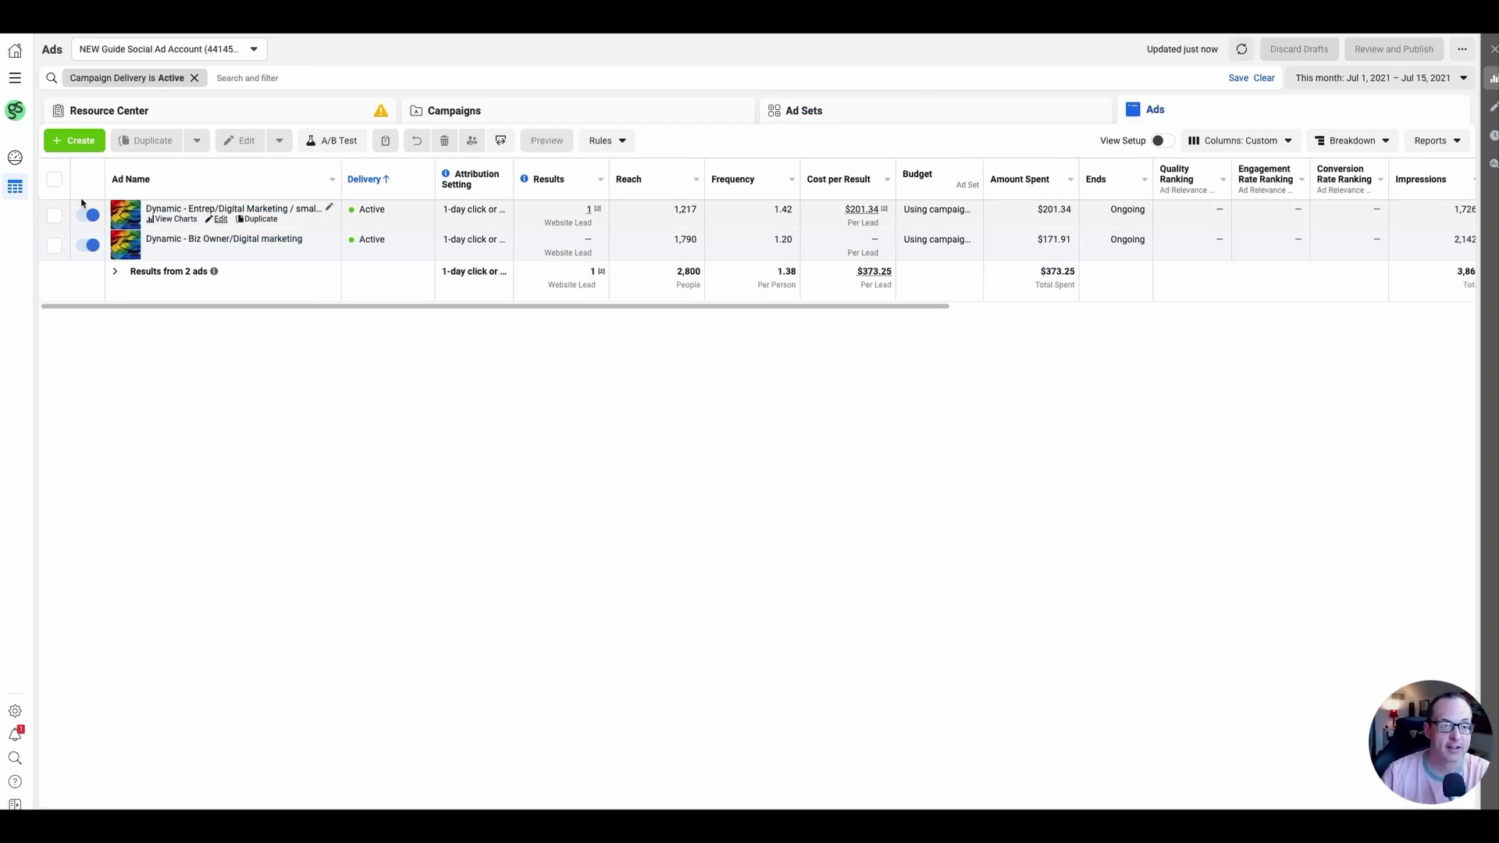
pyautogui.click(219, 220)
pyautogui.scroll(-10, 729, 333)
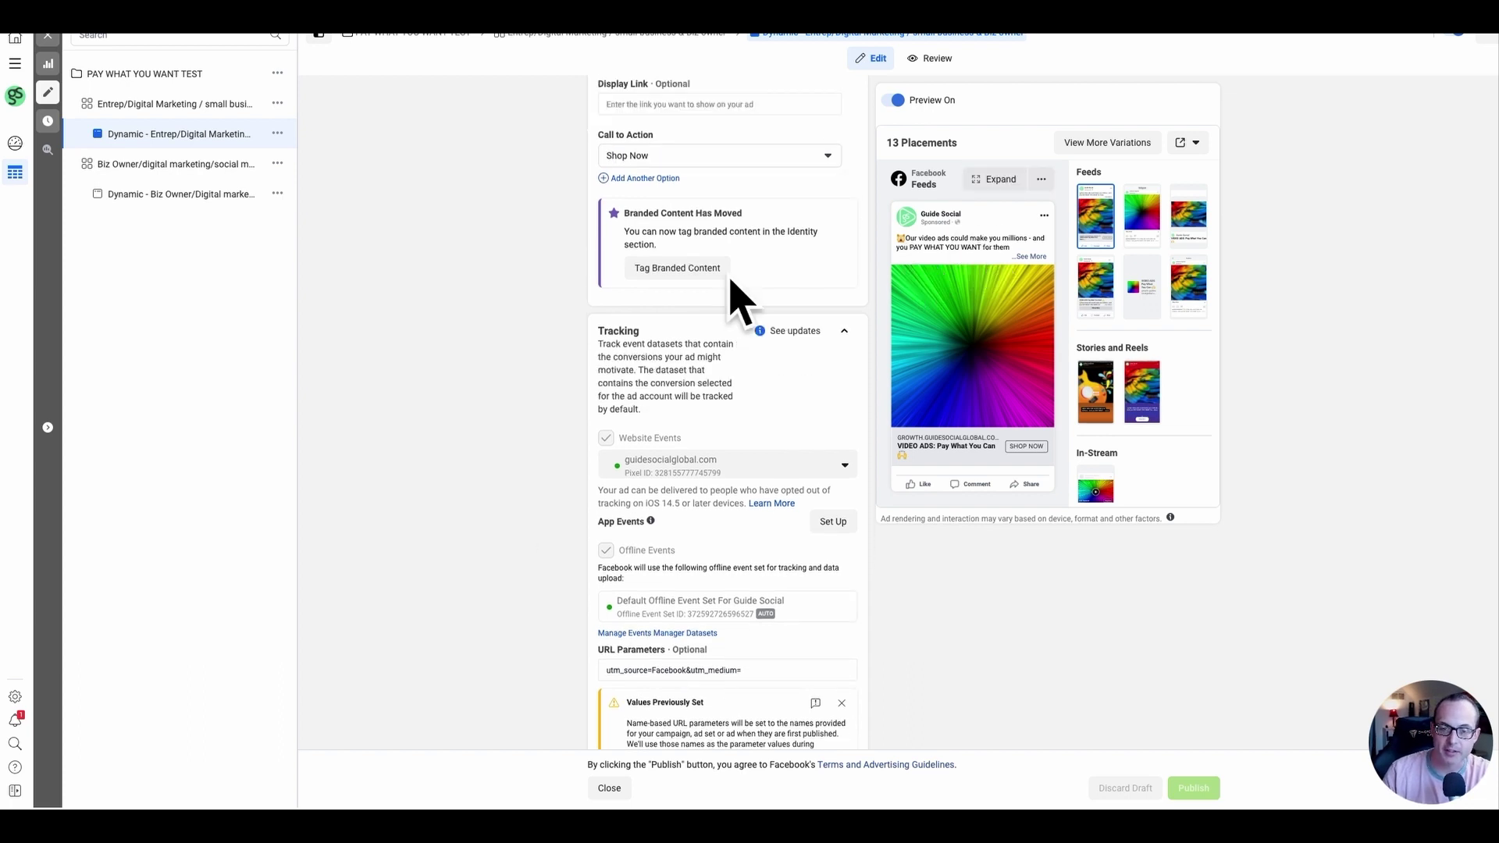
pyautogui.scroll(-1, 508, 341)
pyautogui.moveTo(951, 255)
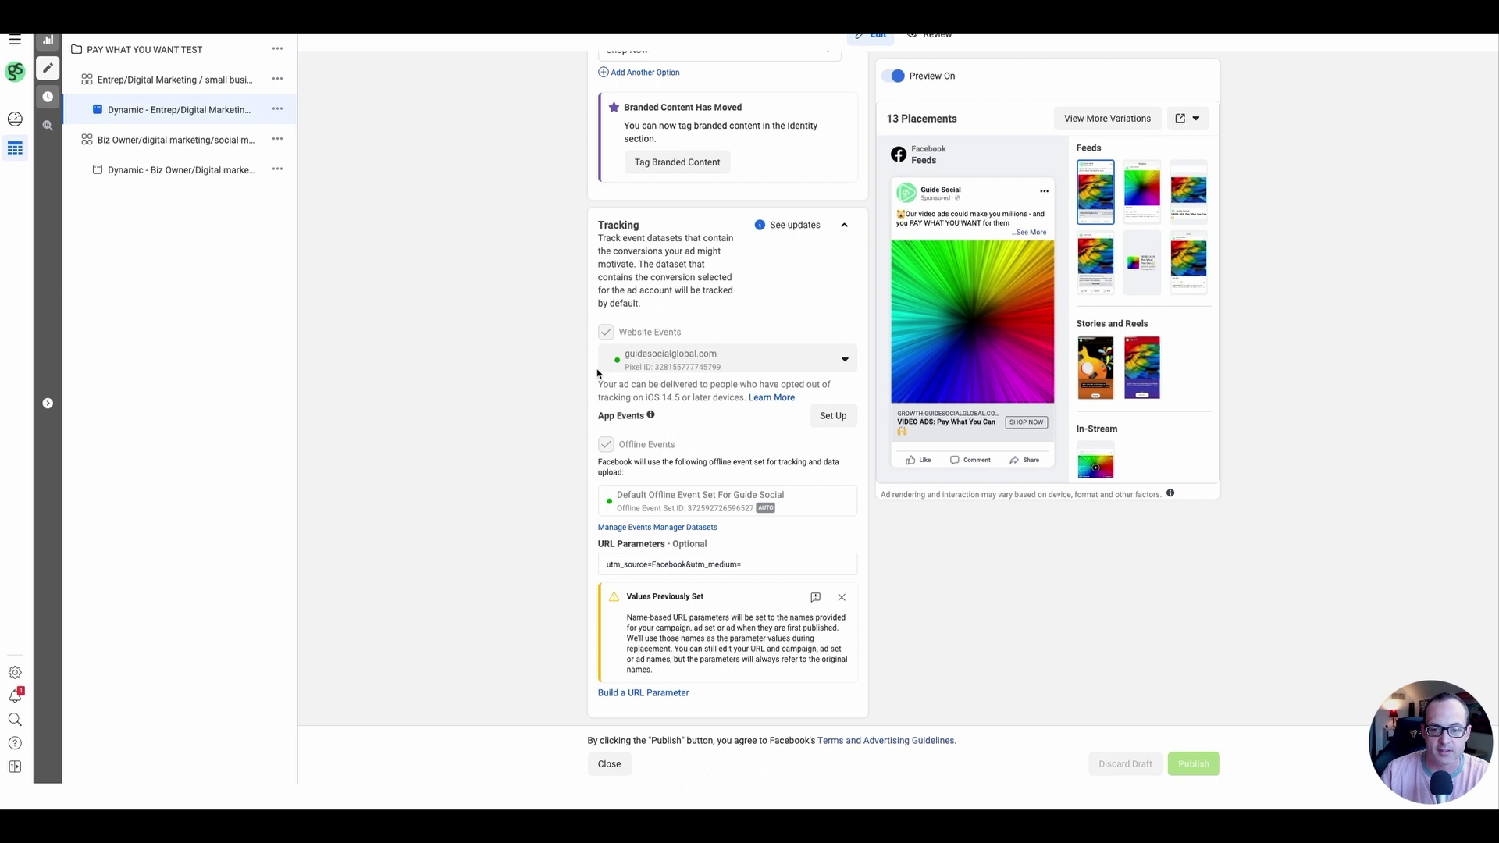
# Select and delete the old UTM string from the first ad's URL Parameters field.
pyautogui.click(755, 587)
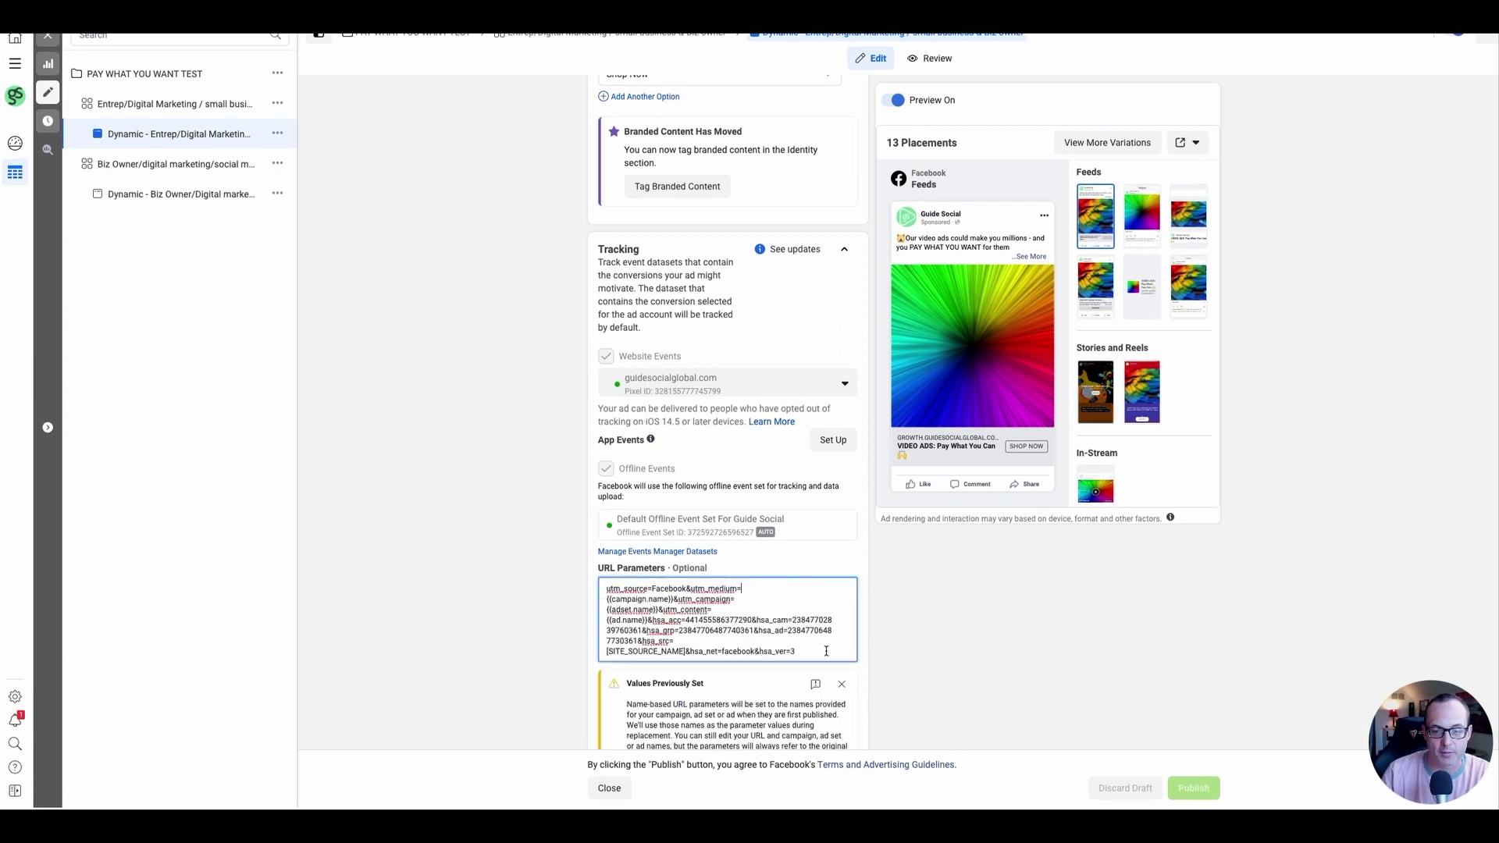
pyautogui.moveTo(826, 650); pyautogui.dragTo(587, 591)
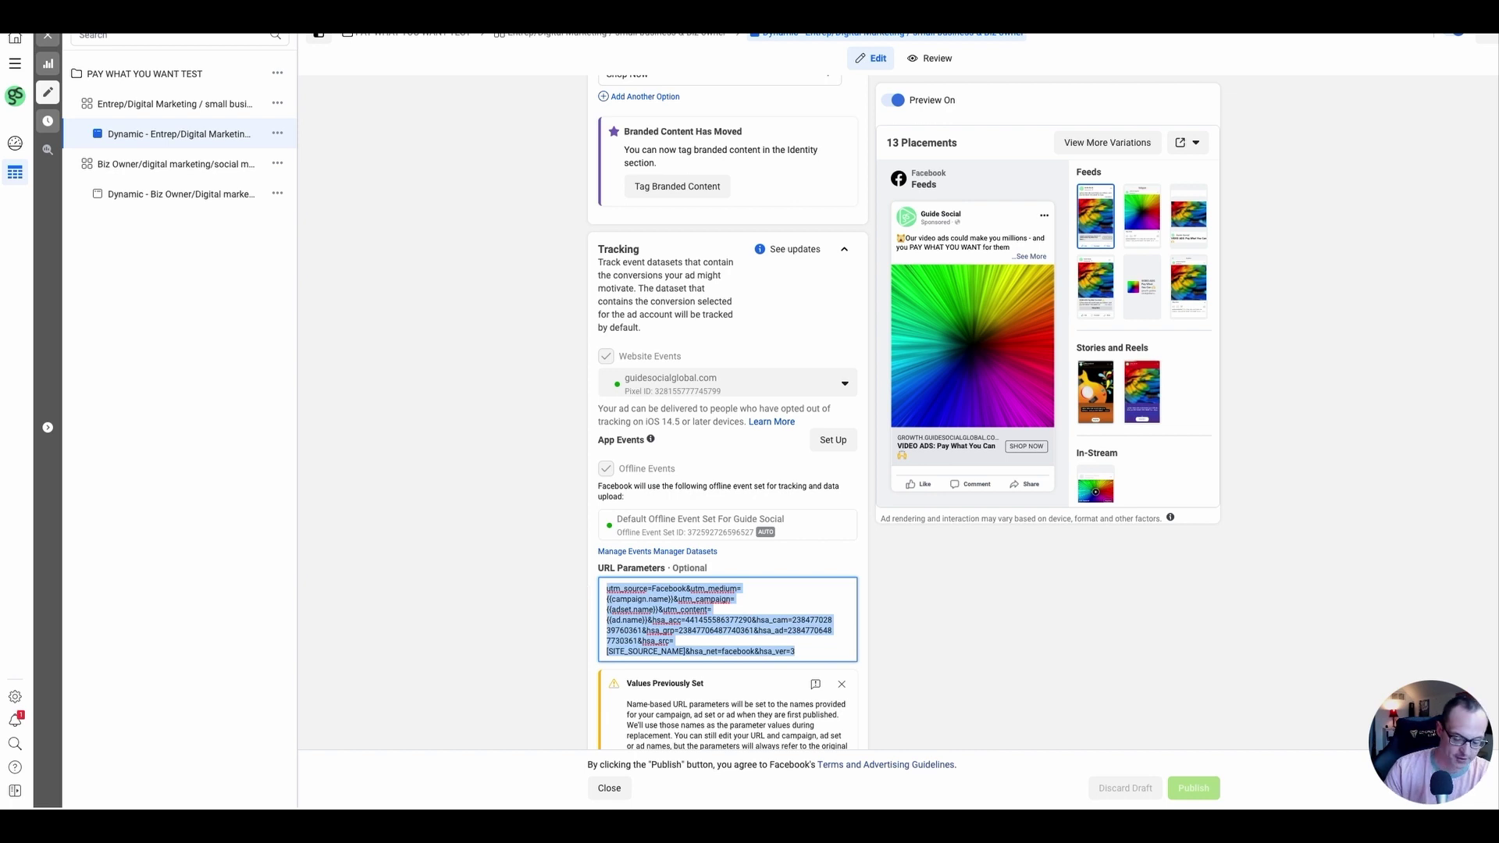
pyautogui.press('BackSpace')
pyautogui.click(468, 597)
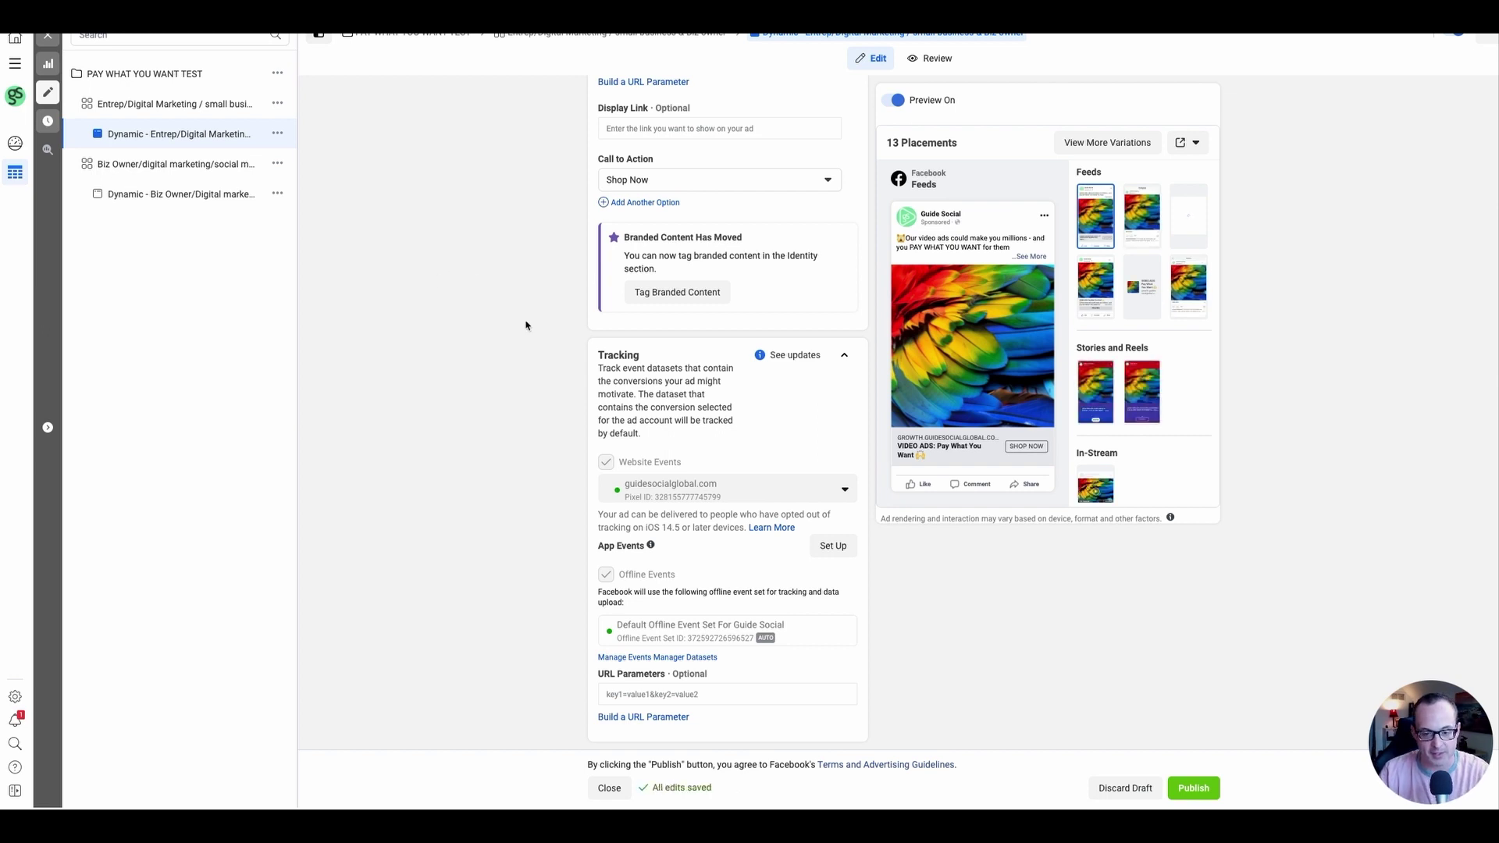
pyautogui.click(673, 691)
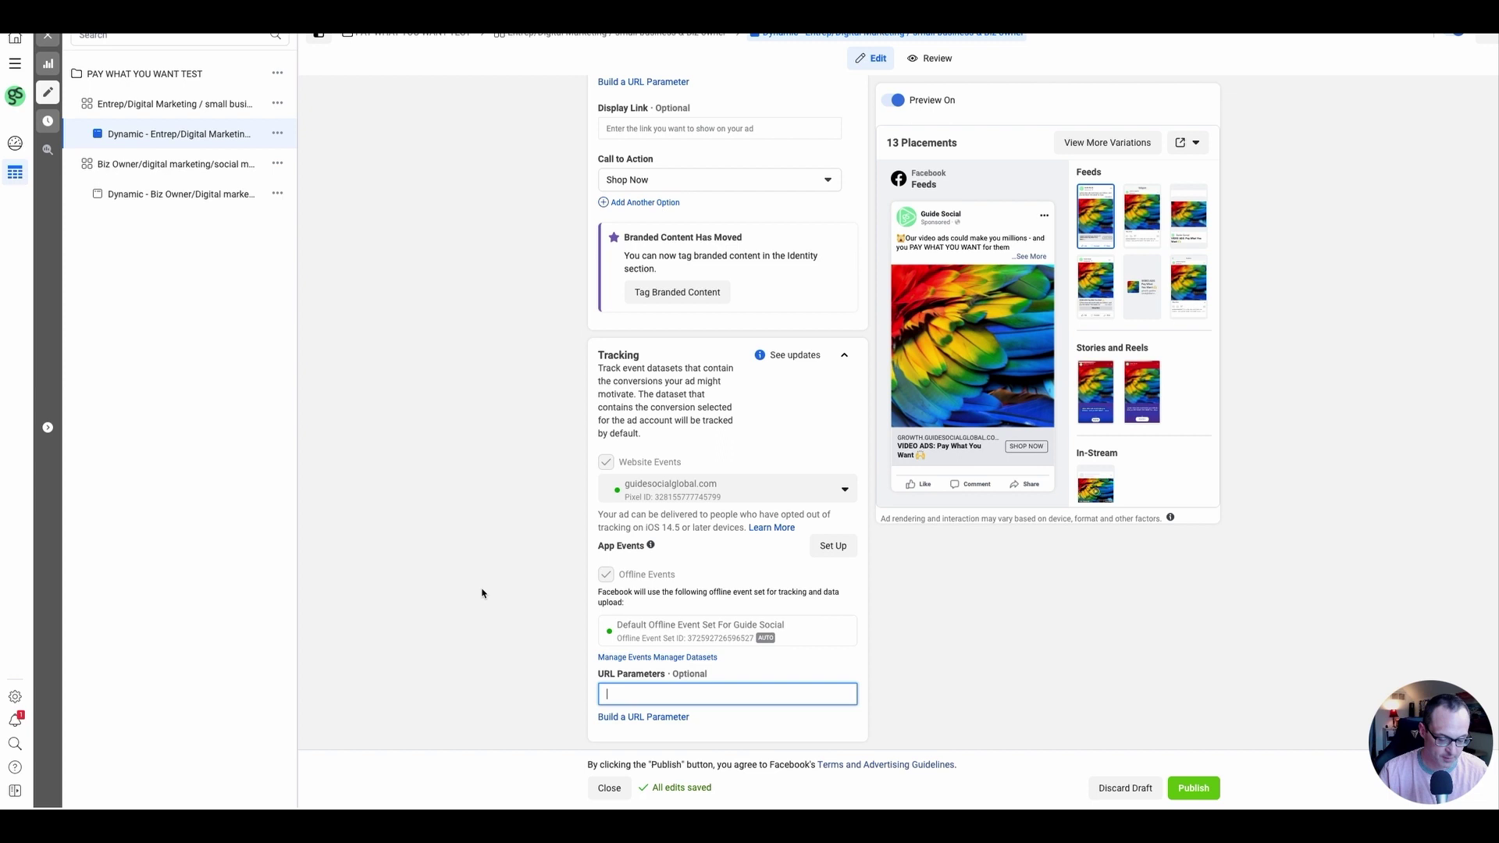
# Paste the dynamic UTM string and change its source value from 'facebook' to 'Facebook'.
pyautogui.write('utm_source=Facebook&utm_medium={{campaign.name}}&utm_campaign={{adset.name}}&utm_content={{ad.name}}')
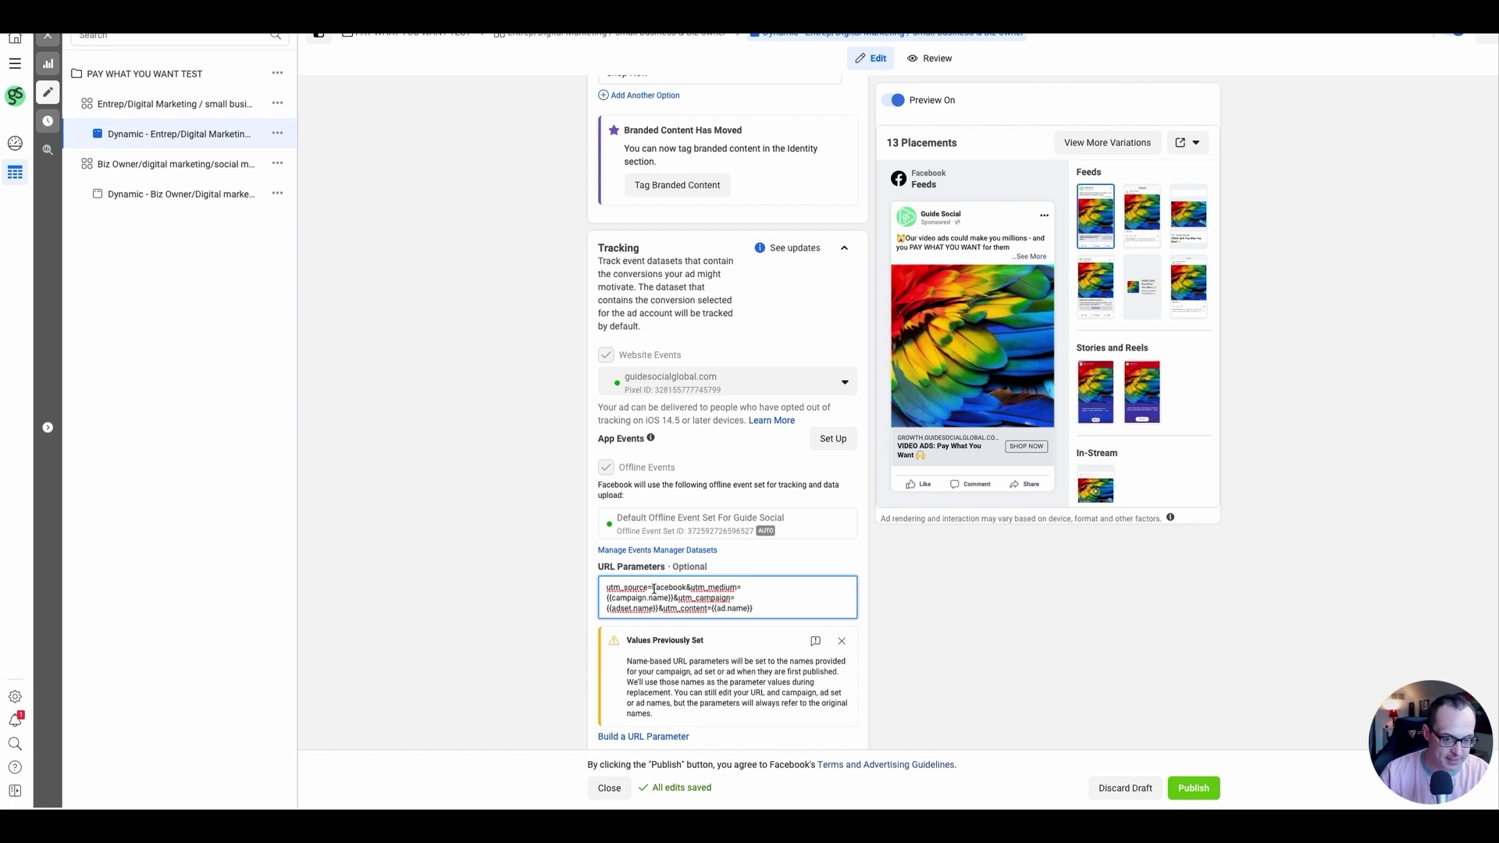
pyautogui.moveTo(686, 588); pyautogui.dragTo(654, 588)
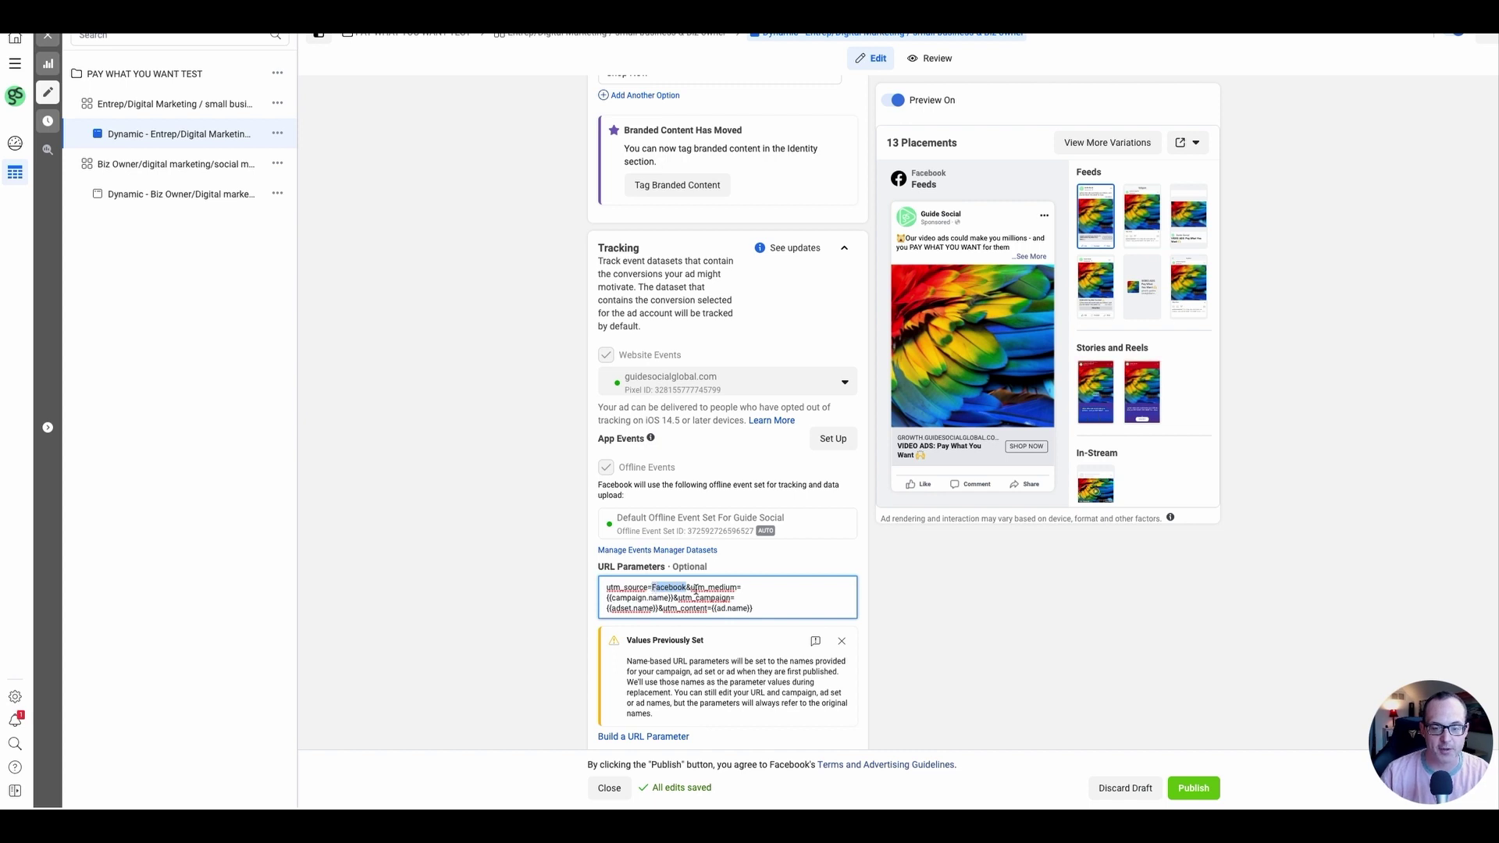
pyautogui.write('Facebook')
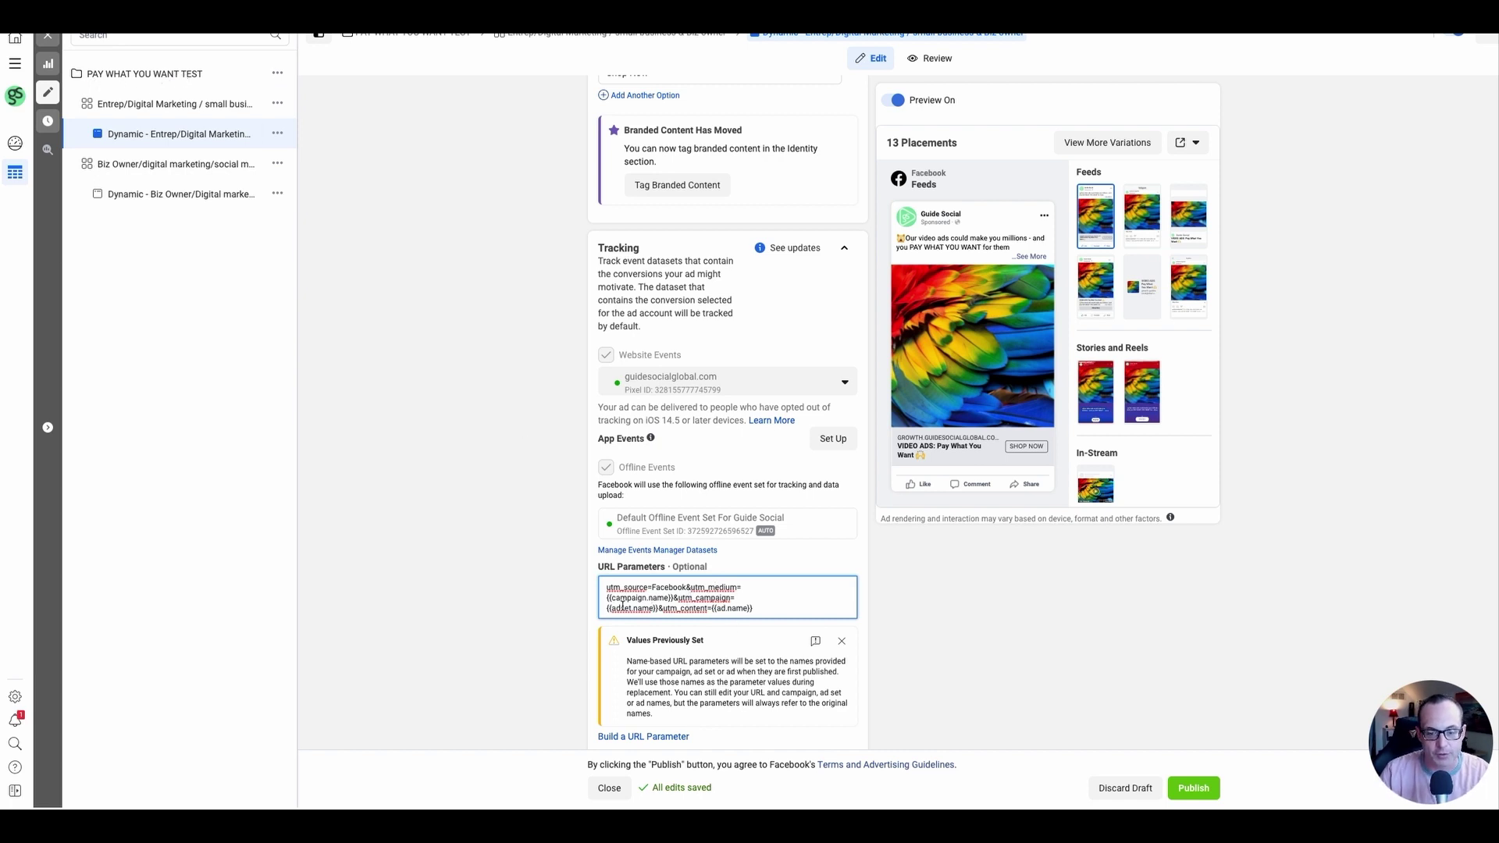
pyautogui.scroll(-1, 684, 590)
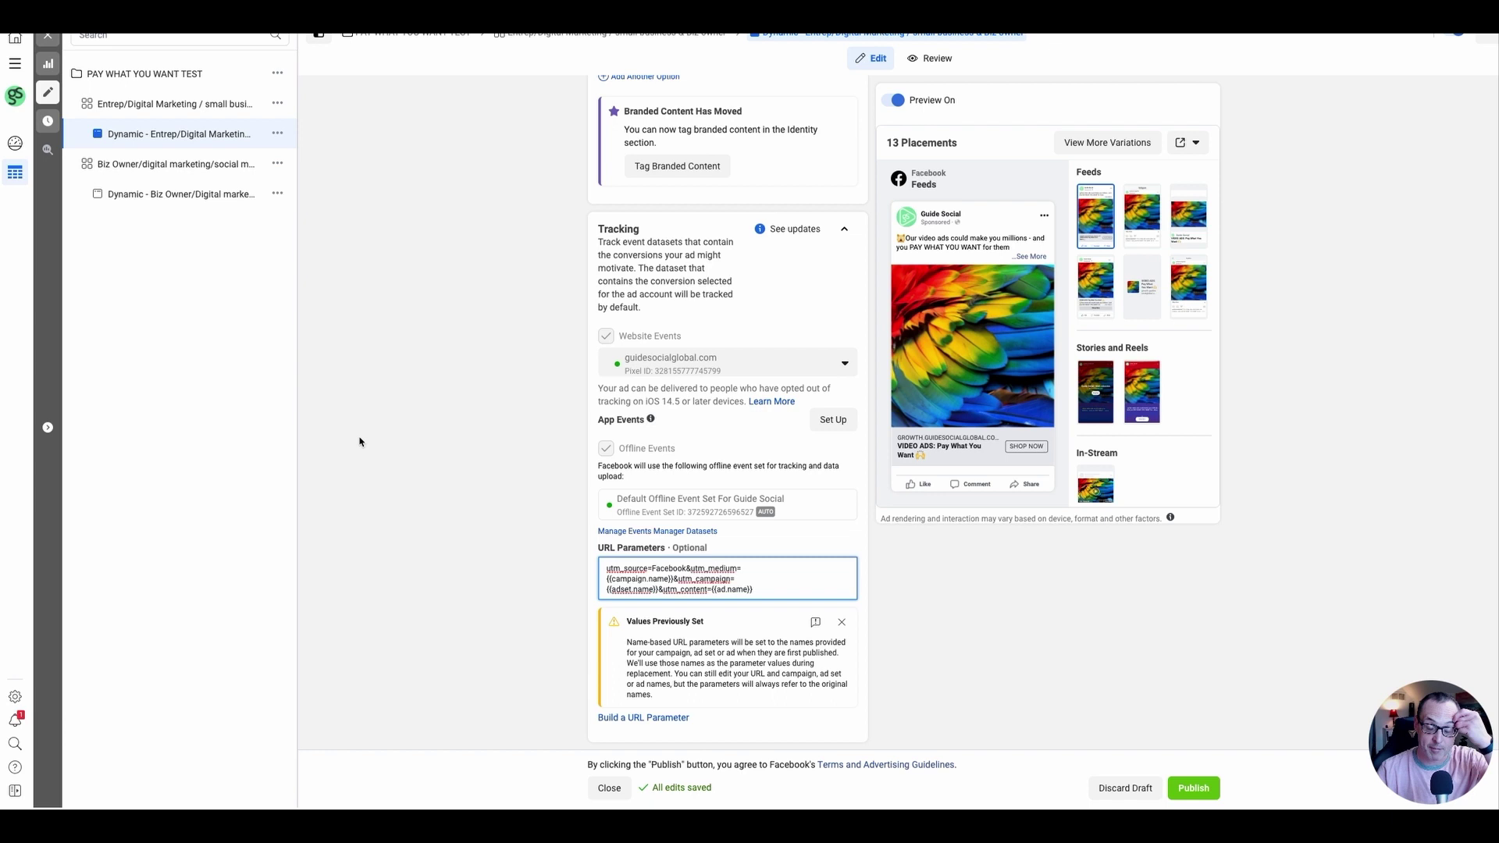
# Publish the edited ad with its new UTM URL parameters.
pyautogui.click(471, 576)
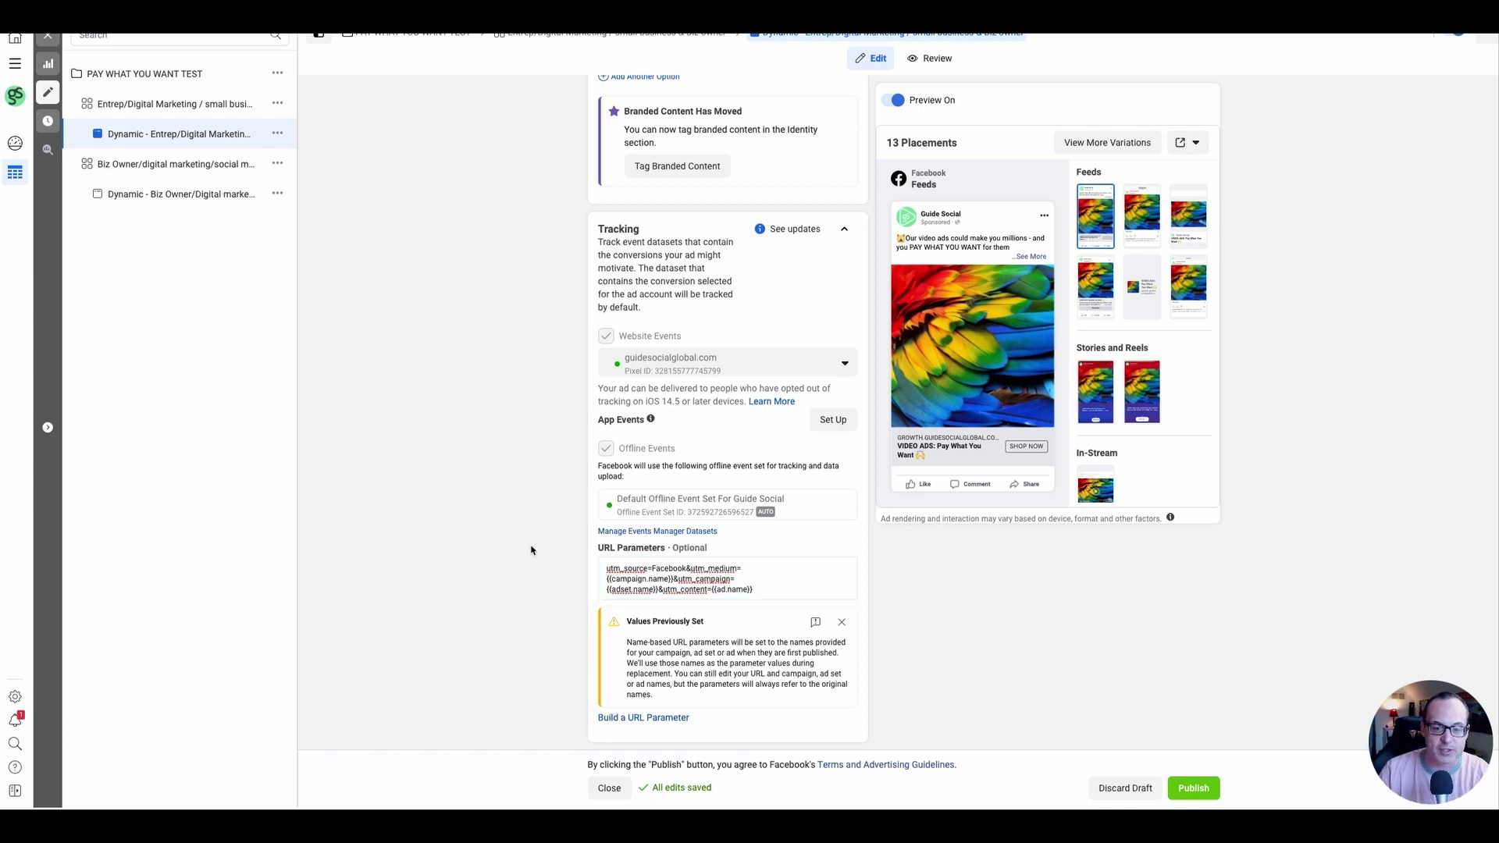
pyautogui.click(1194, 788)
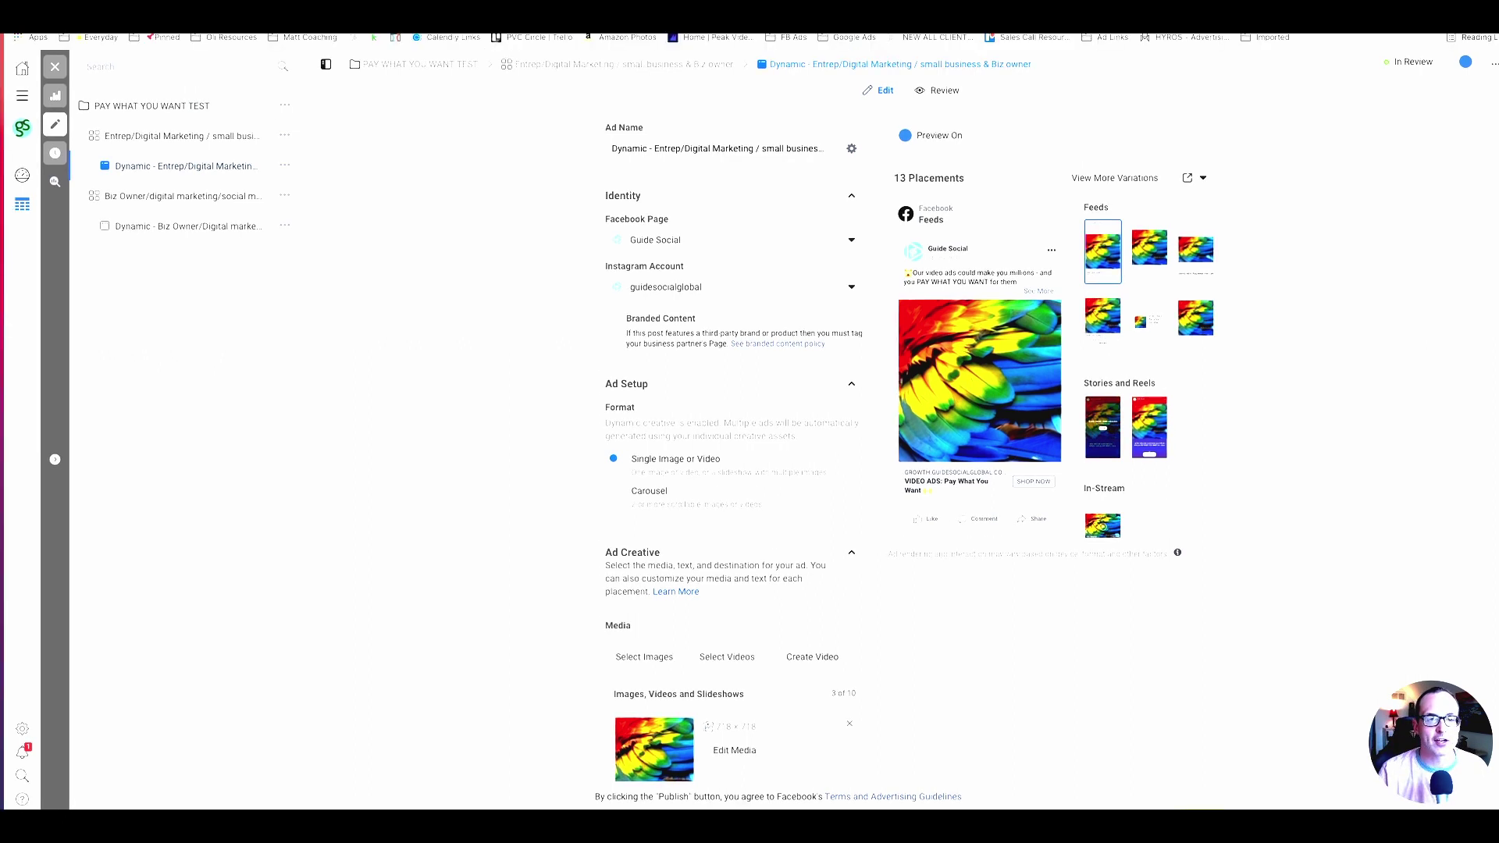
# Reload the ad editor and check that URL Parameters still holds the dynamic UTM string.
pyautogui.click(711, 12)
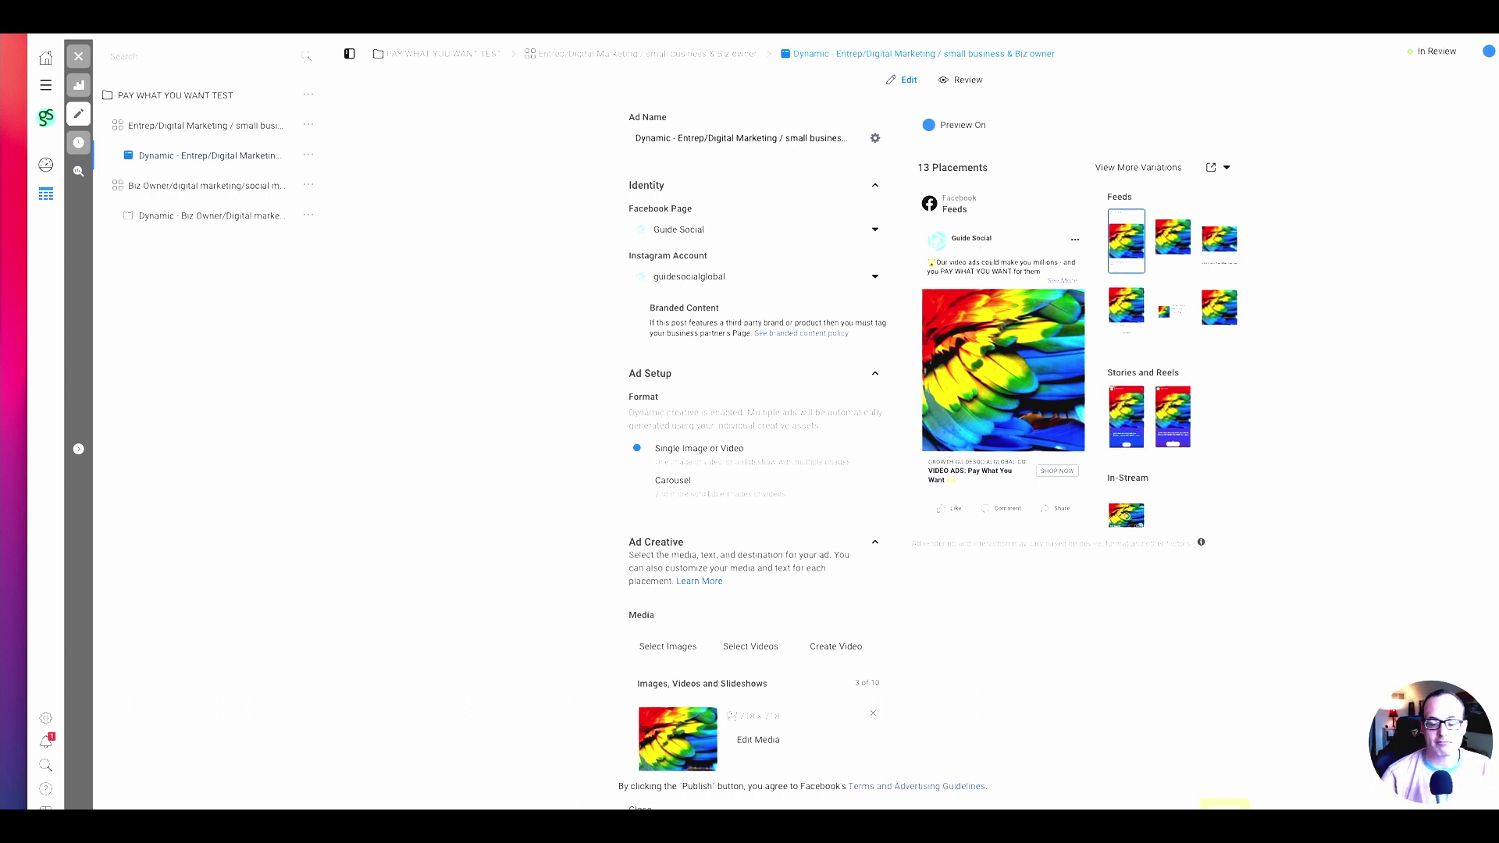
pyautogui.scroll(-10, 606, 267)
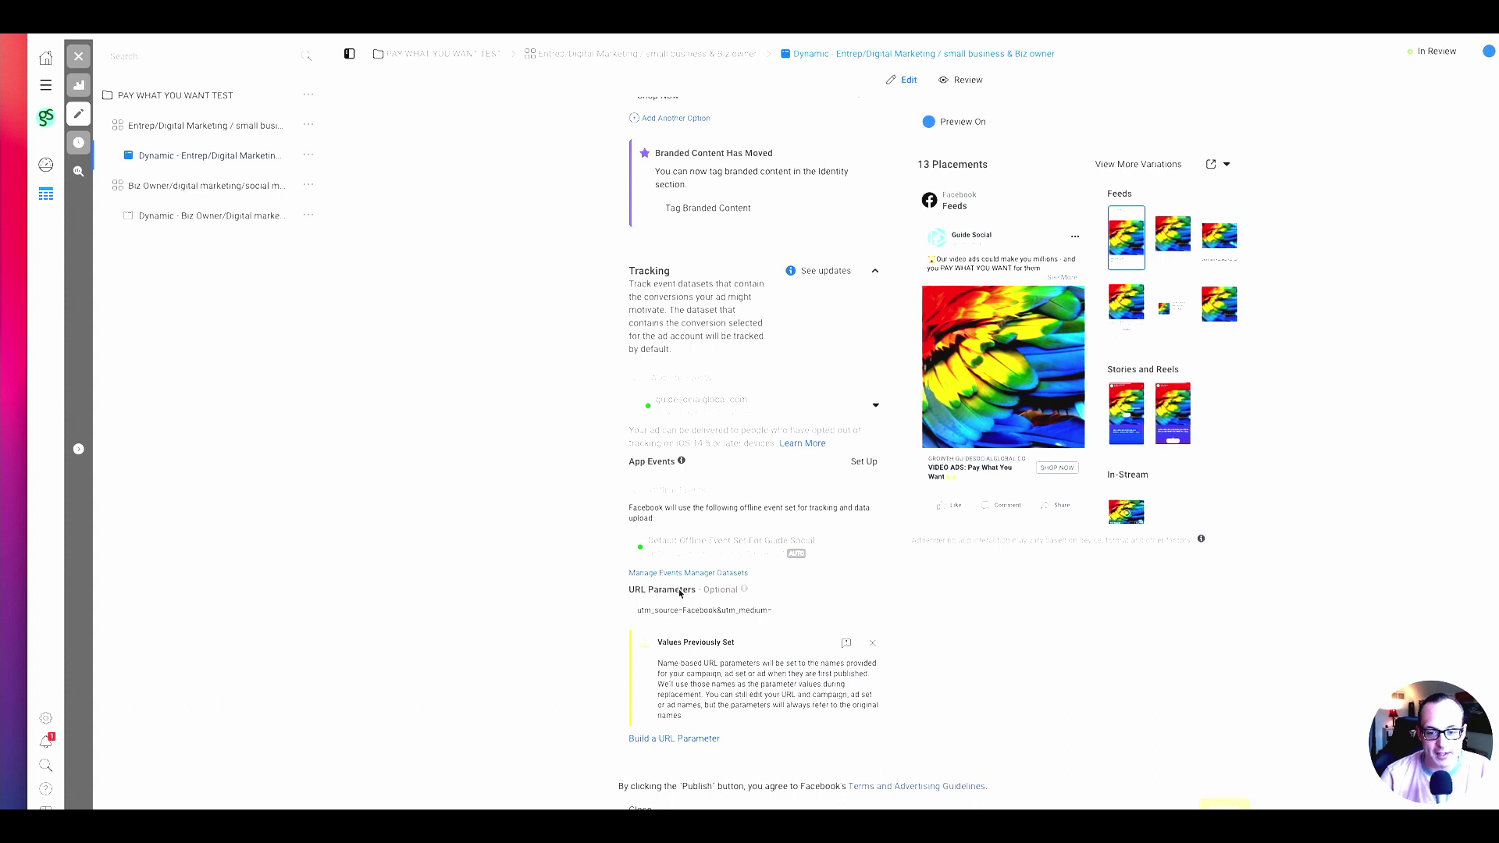
pyautogui.click(876, 609)
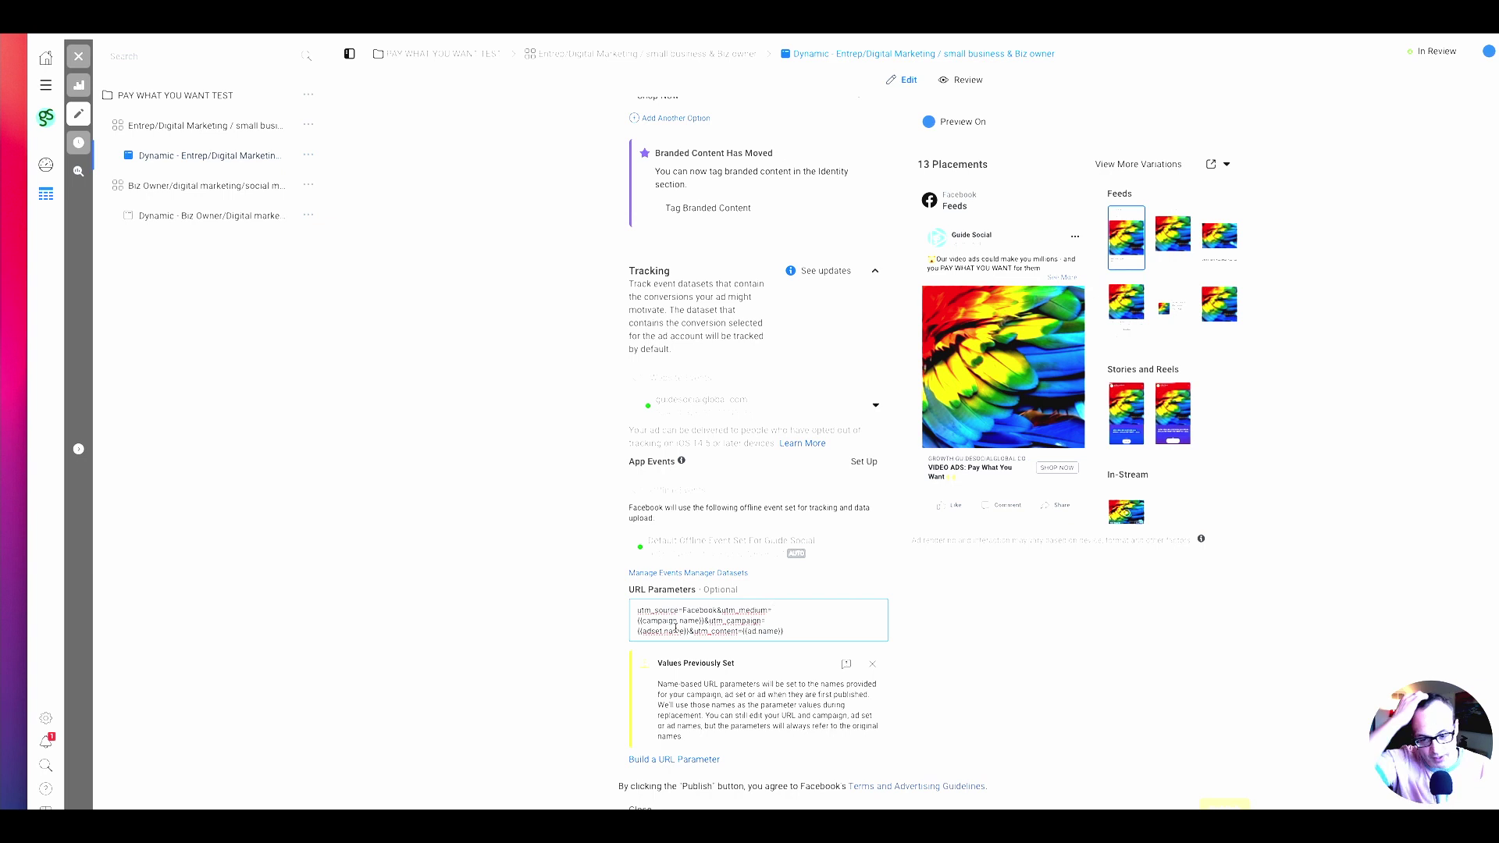
pyautogui.click(580, 634)
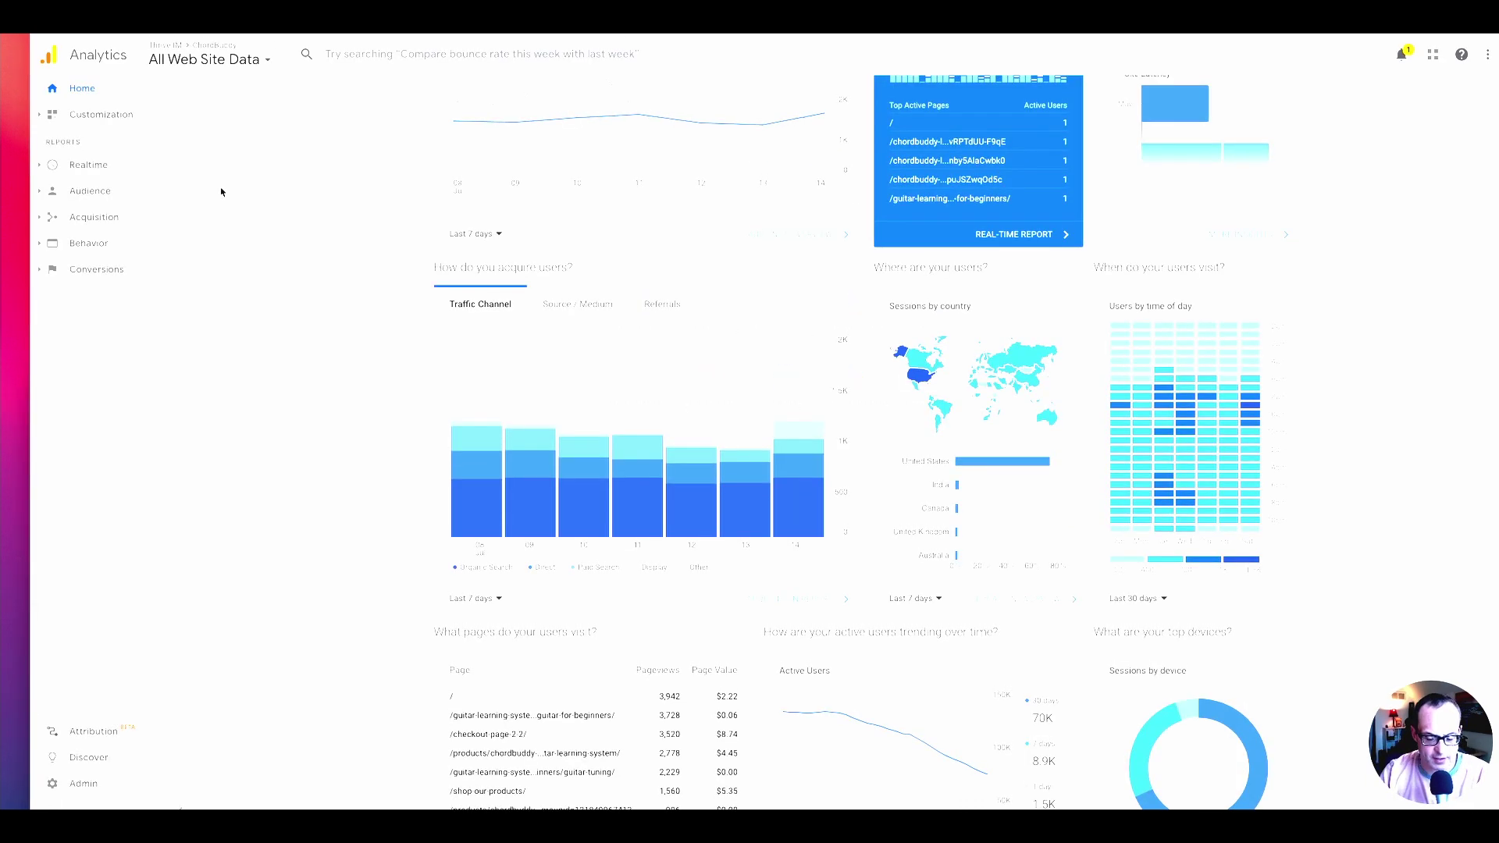
# Open Acquisition > All Traffic > Source/Medium to see Facebook campaign sources and google traffic.
pyautogui.click(39, 221)
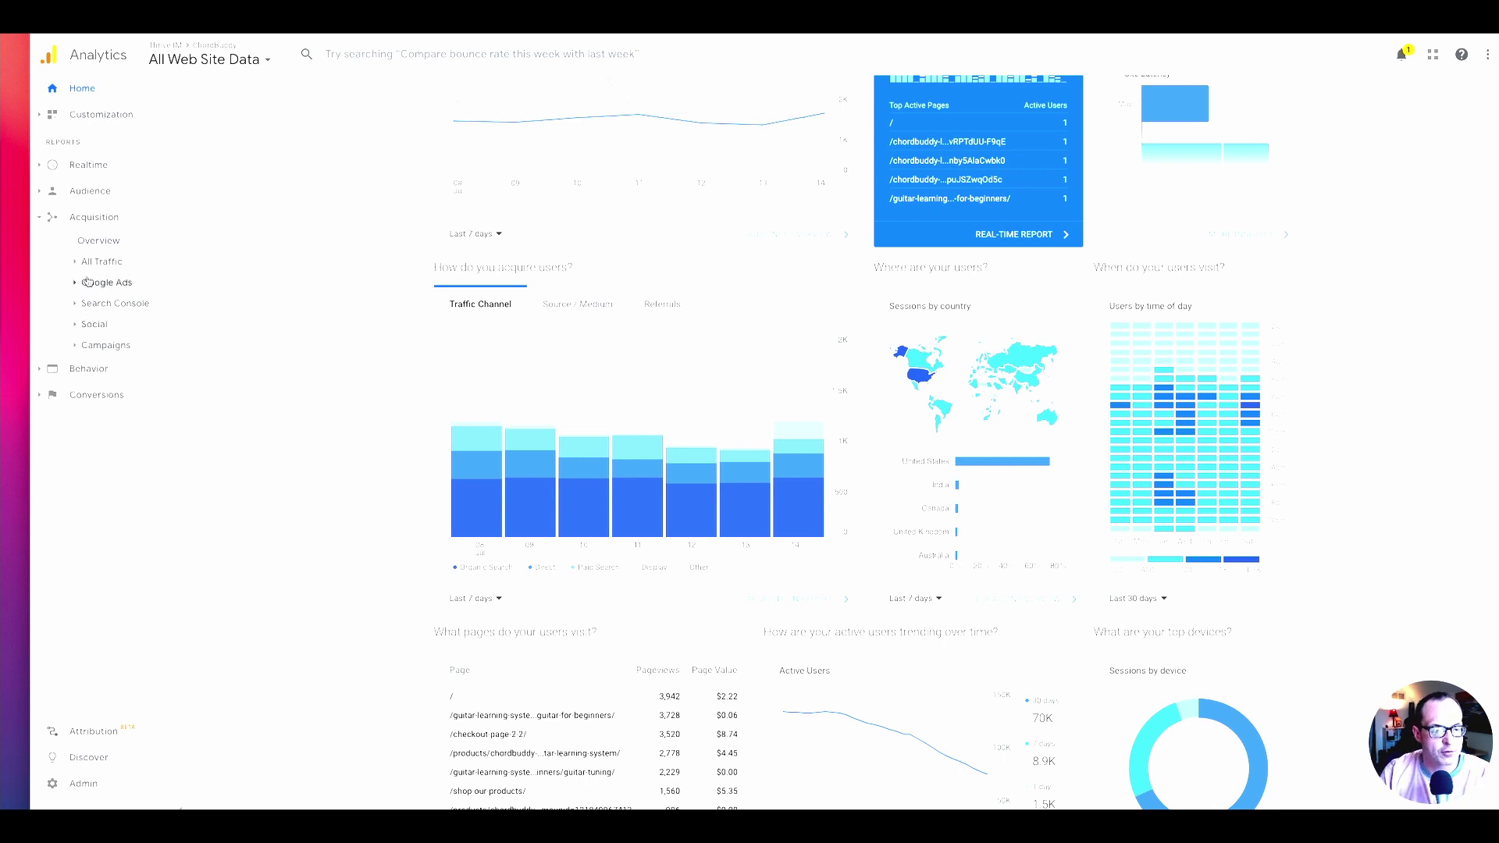
pyautogui.click(78, 263)
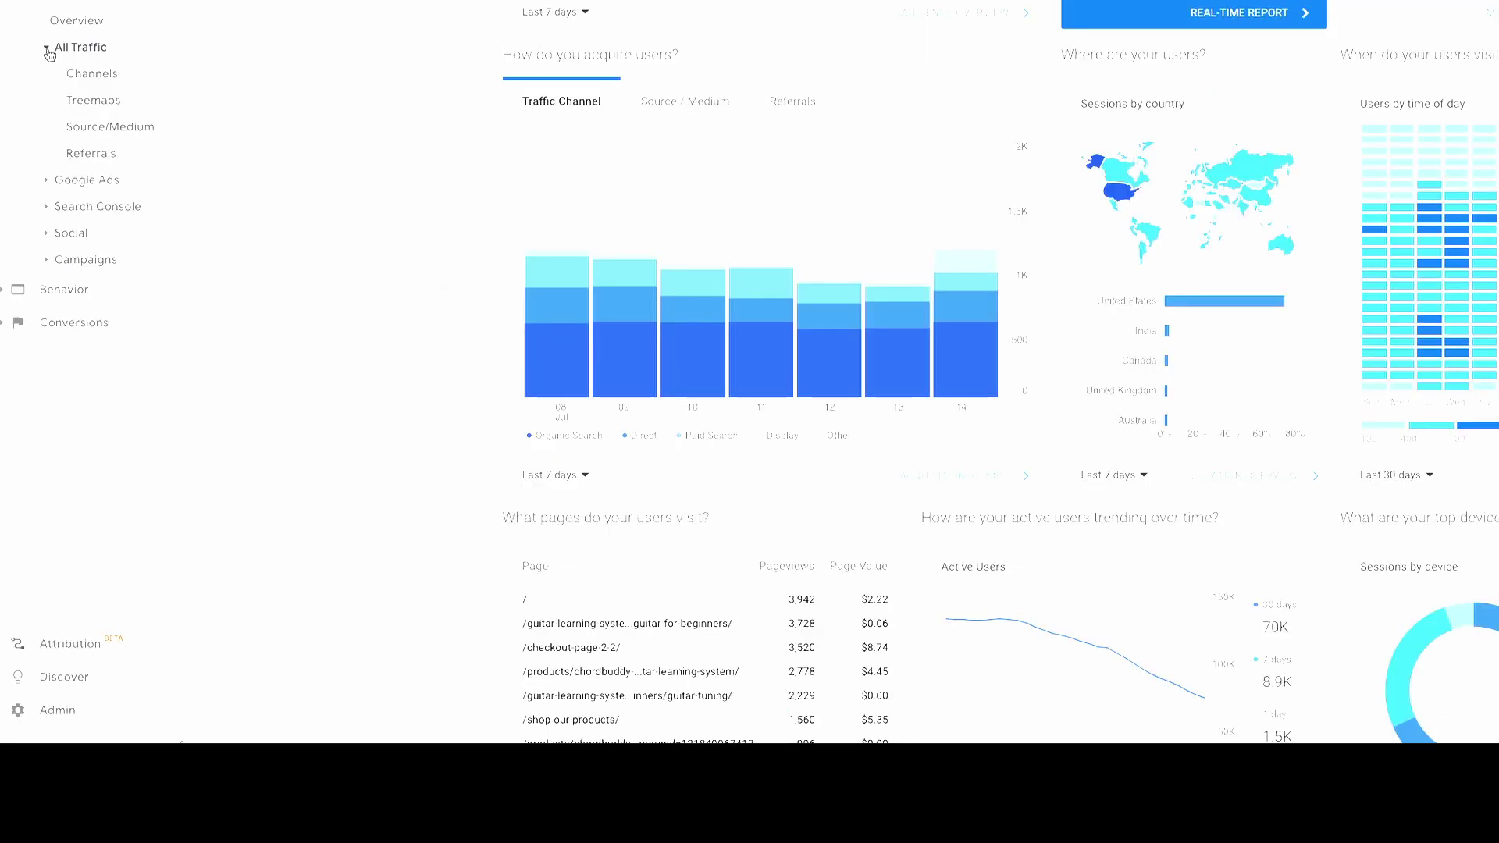
pyautogui.click(100, 129)
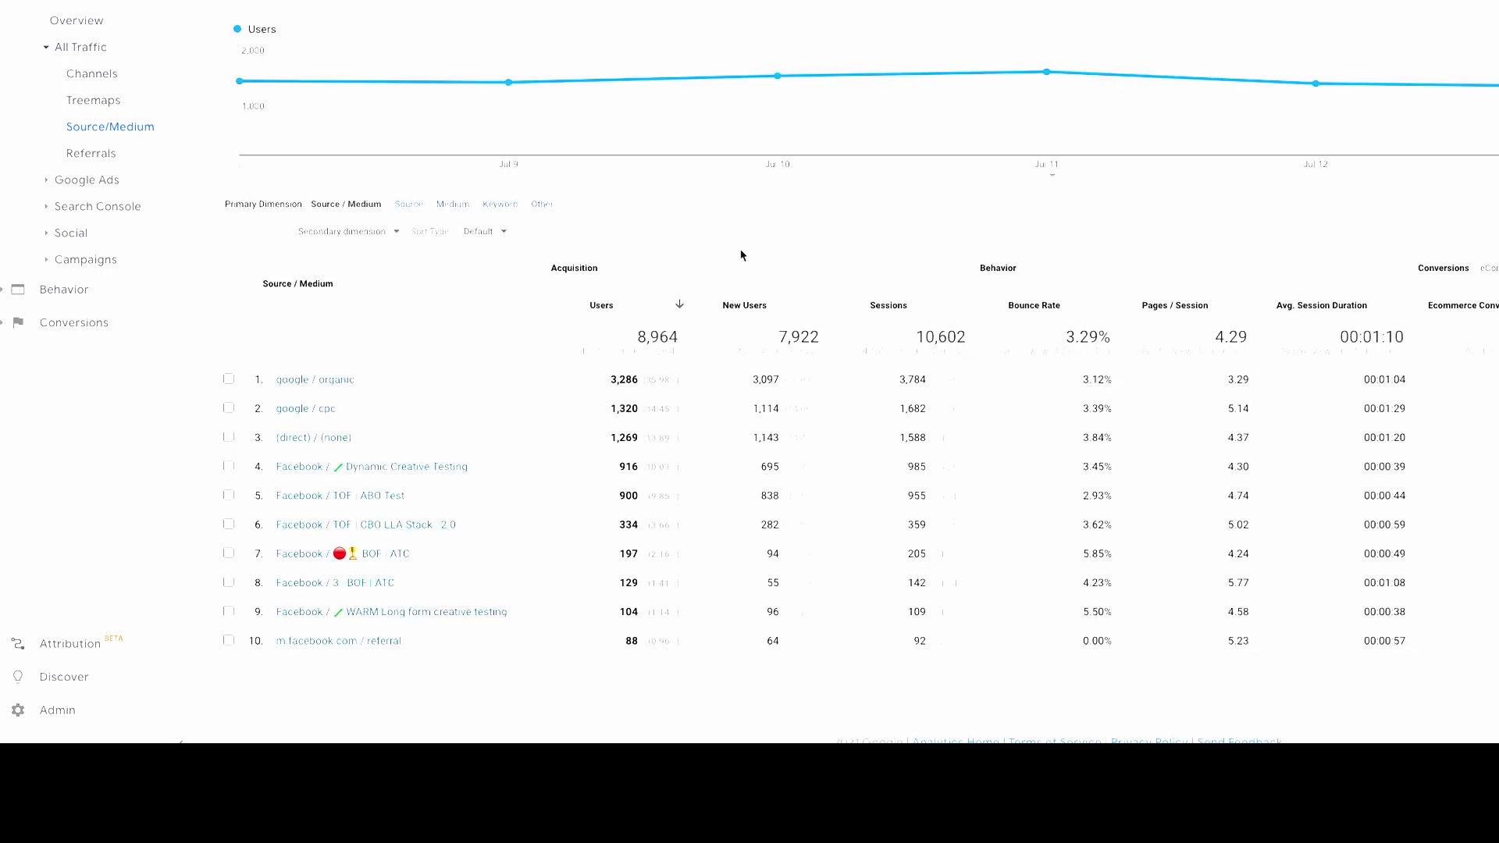
pyautogui.scroll(-1, 445, 408)
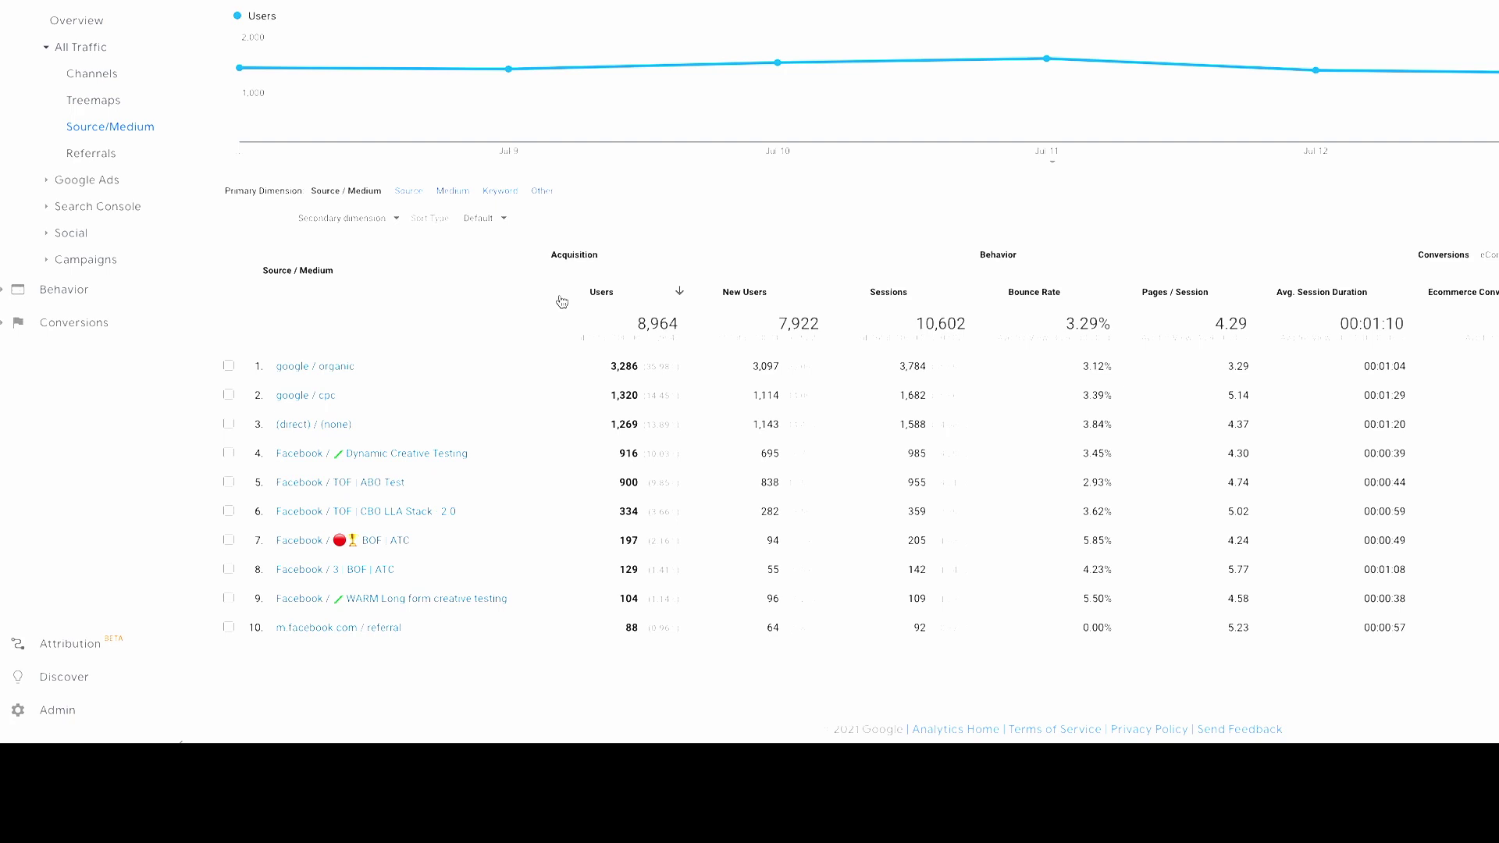
# Set Medium as the primary dimension, showing organic, cpc, (none) and Facebook ad sets.
pyautogui.click(228, 453)
pyautogui.click(228, 453)
pyautogui.click(453, 193)
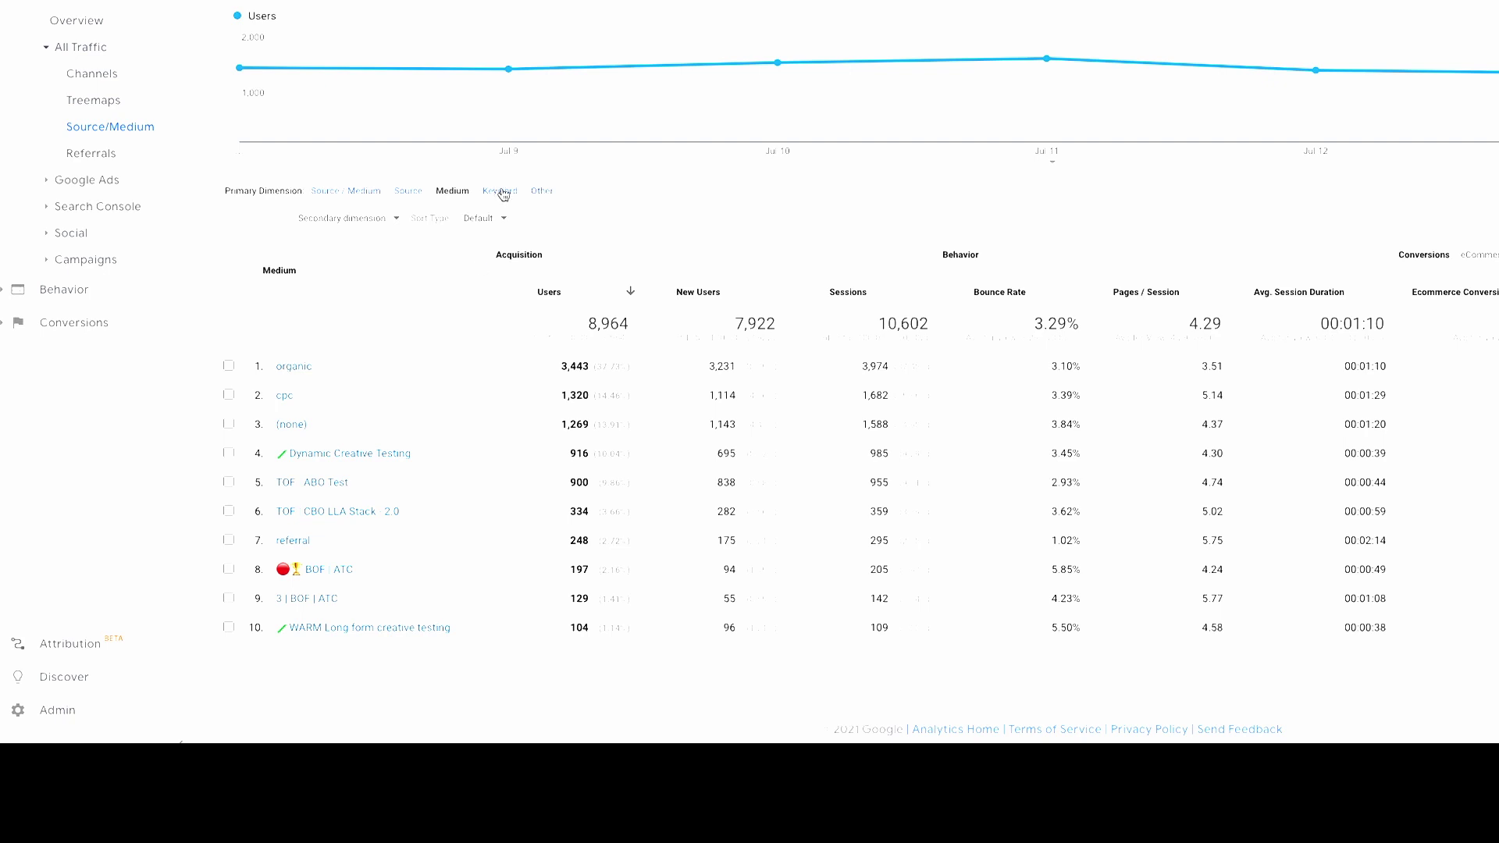
# Make Campaign the primary dimension, listing Guitar, LLA 1% Customer List and Smart Shopping.
pyautogui.click(540, 193)
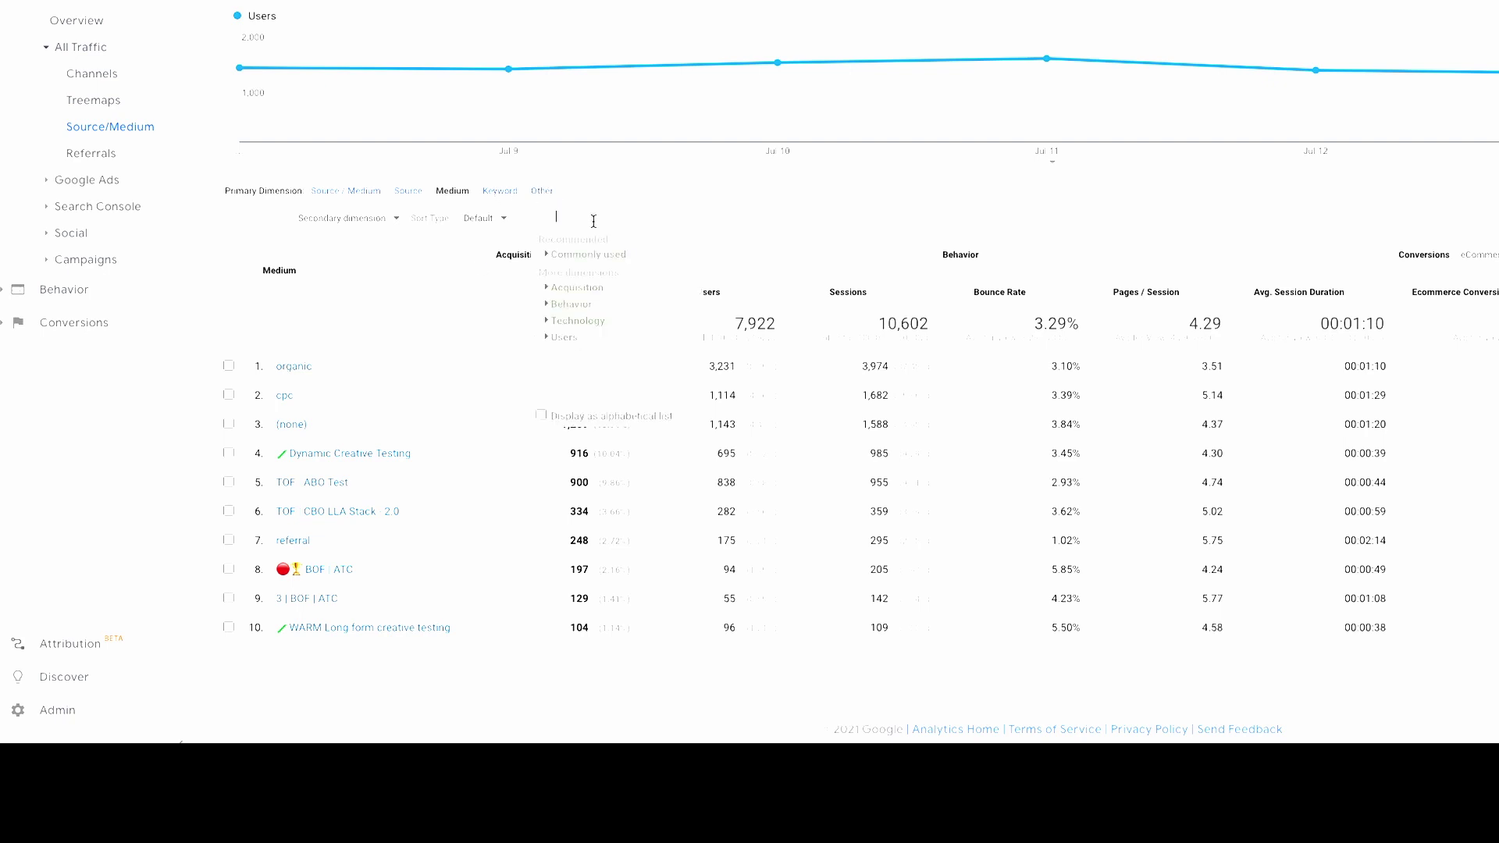
pyautogui.write('camp')
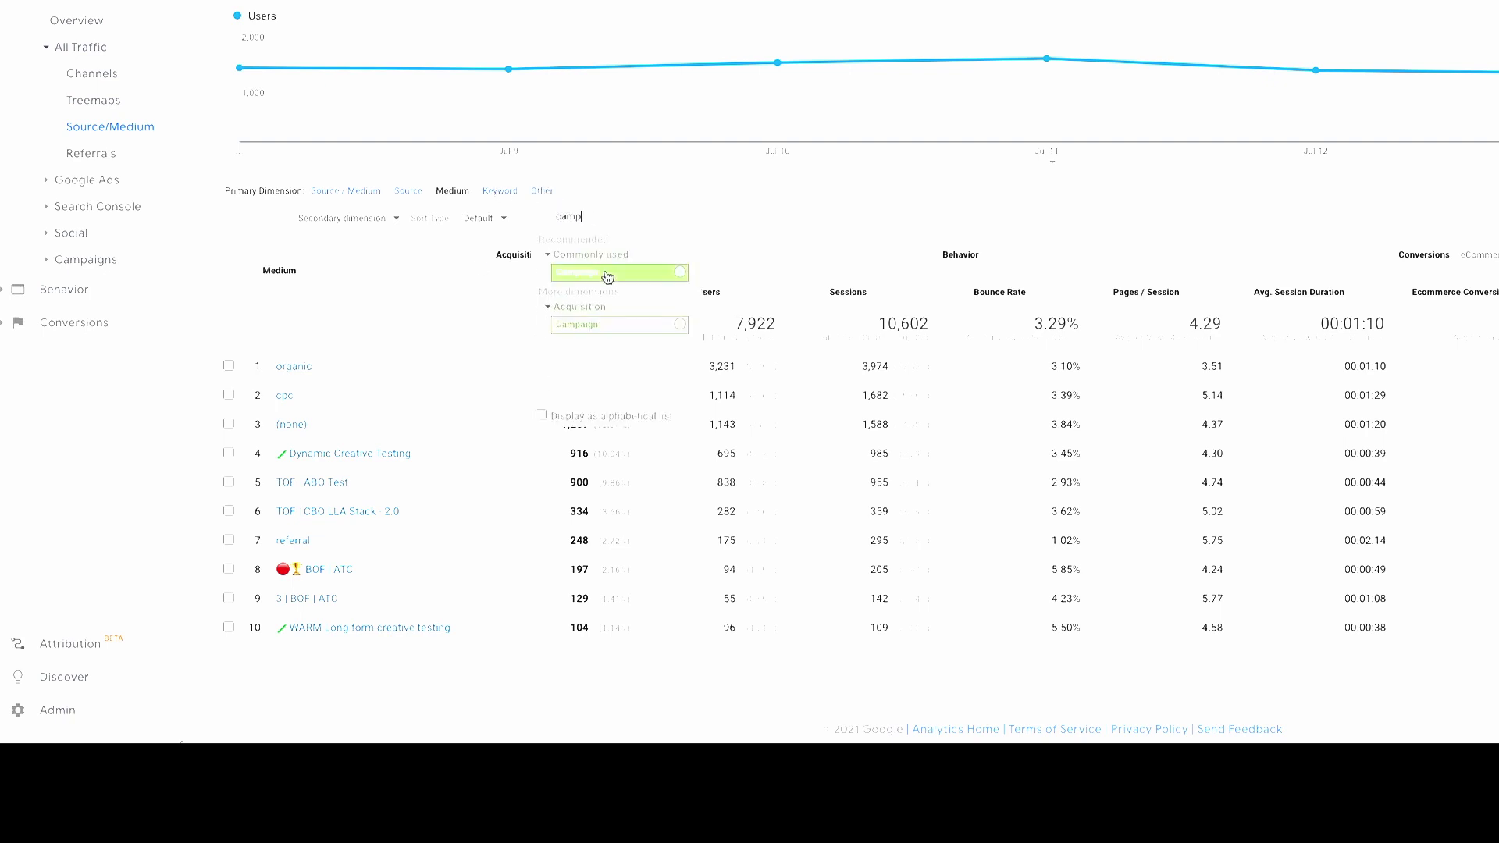
pyautogui.click(606, 273)
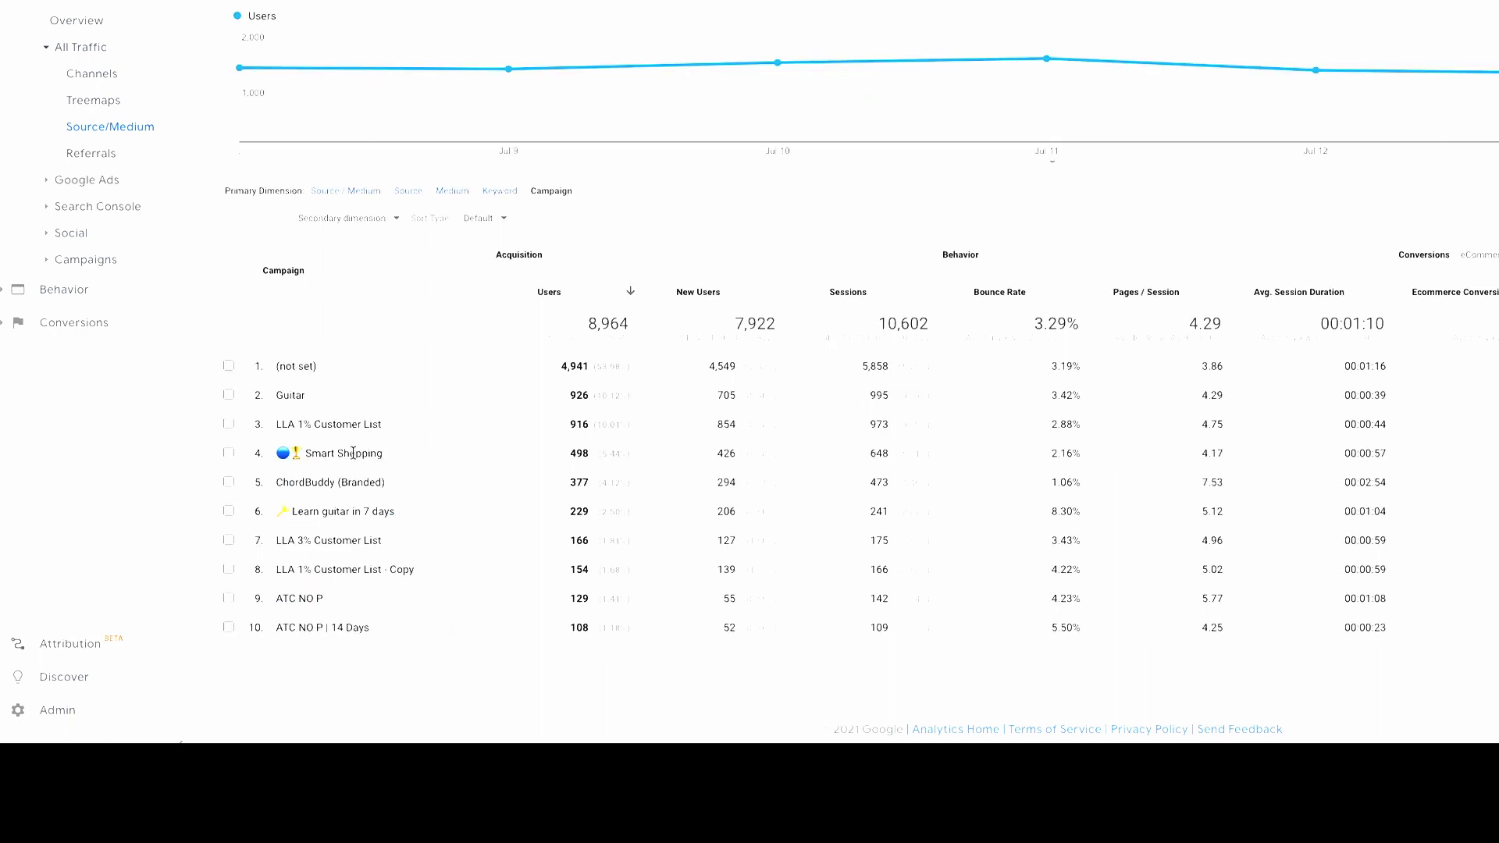
pyautogui.click(290, 395)
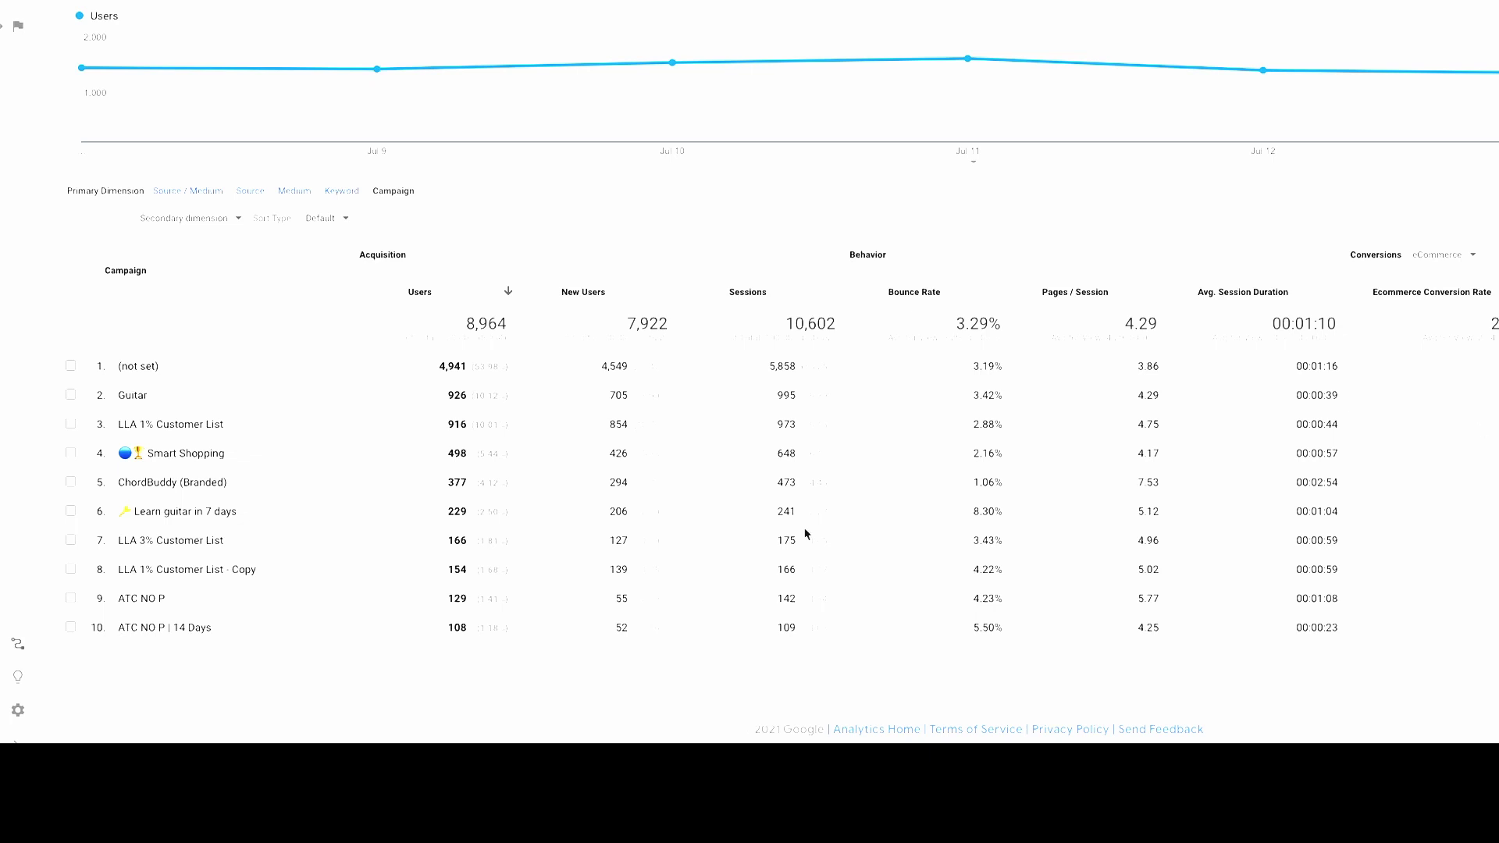
# Break the Campaign report down by the Acquisition > Ad Content dimension.
pyautogui.click(401, 199)
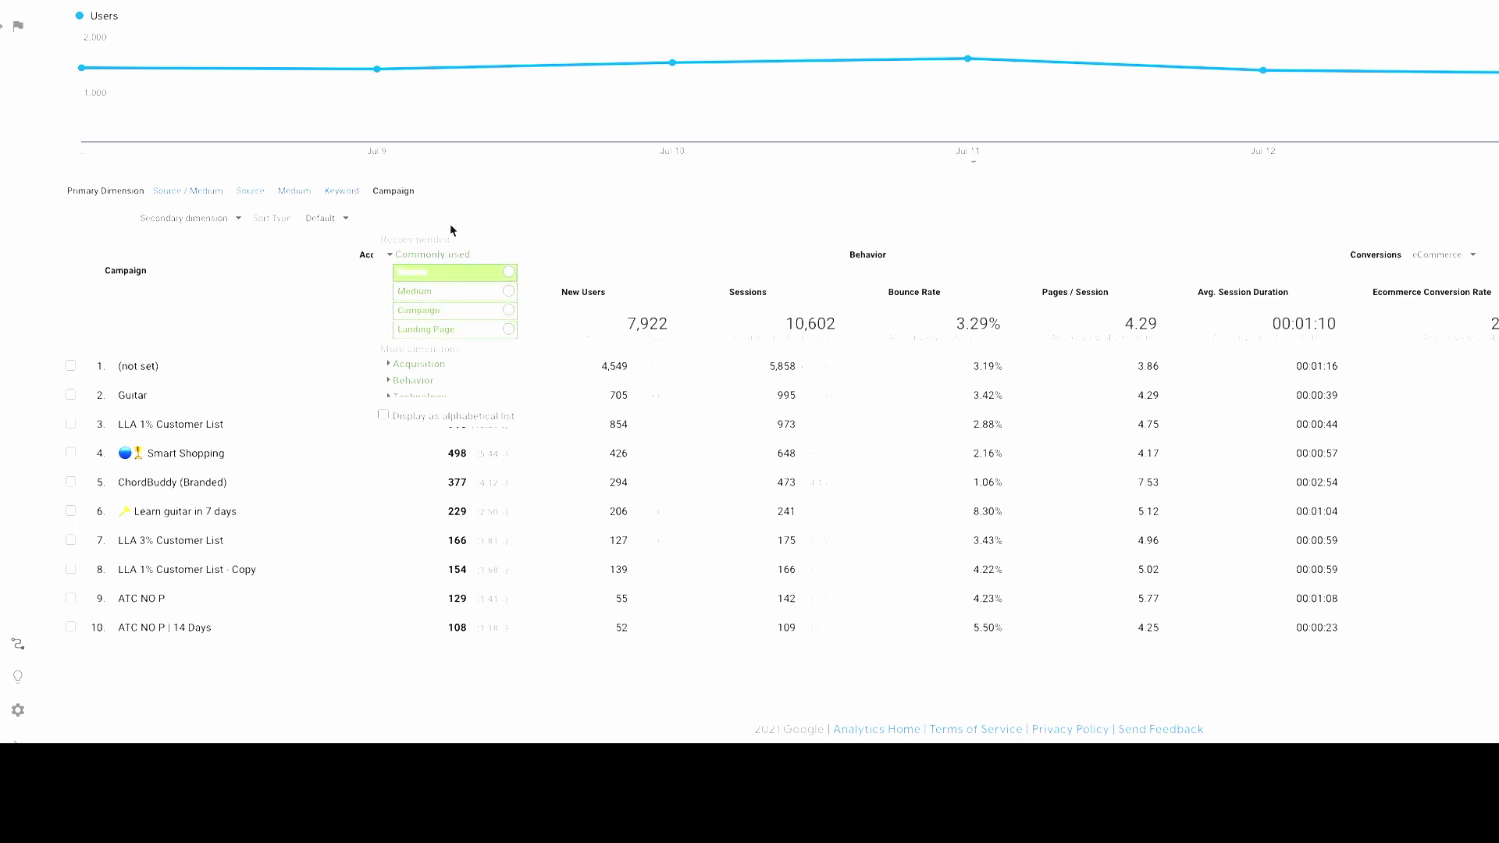
pyautogui.write('conte')
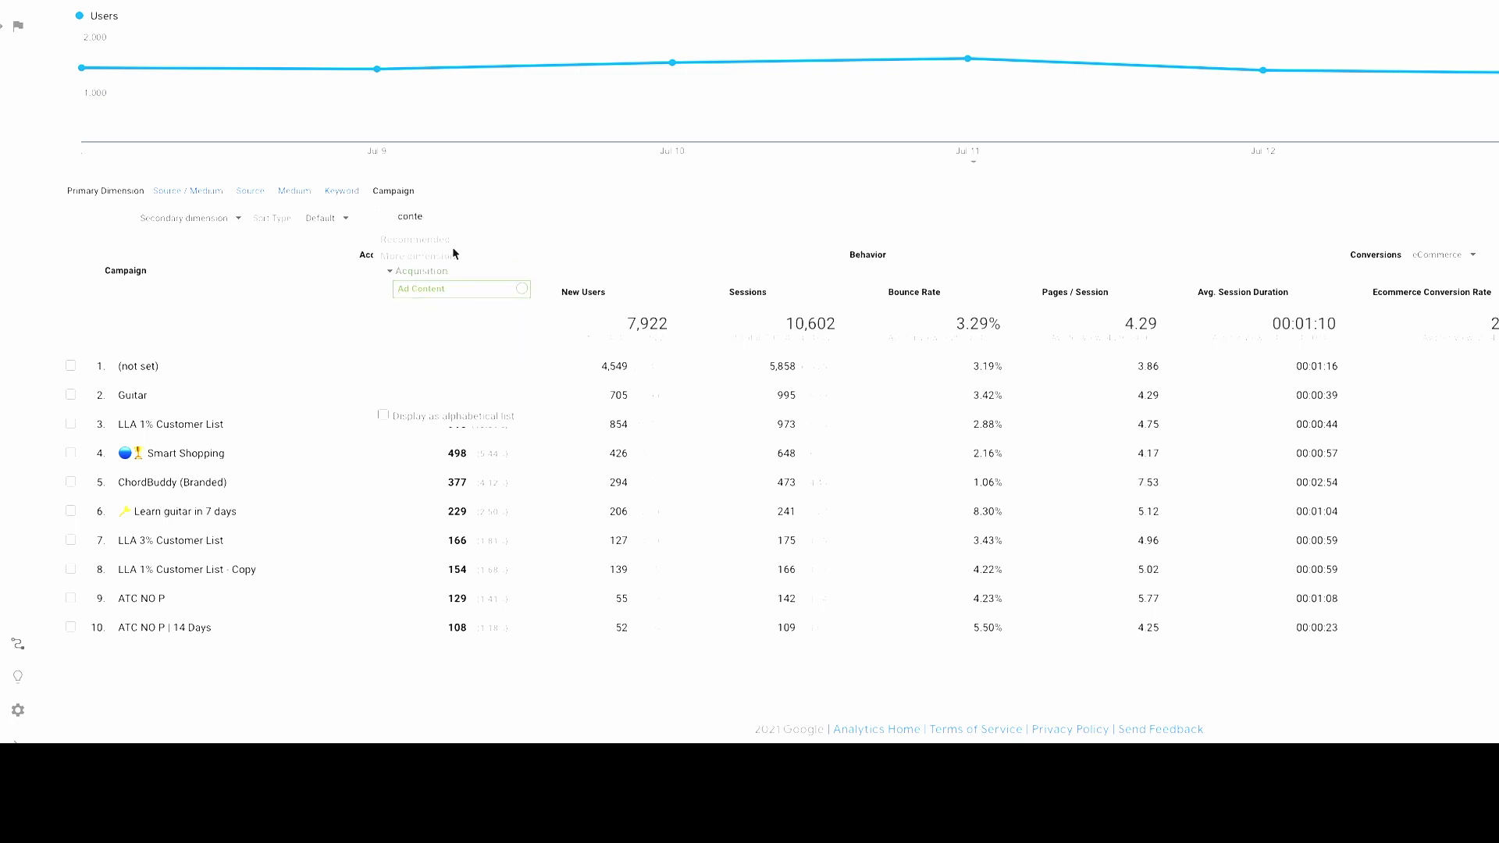
pyautogui.click(446, 295)
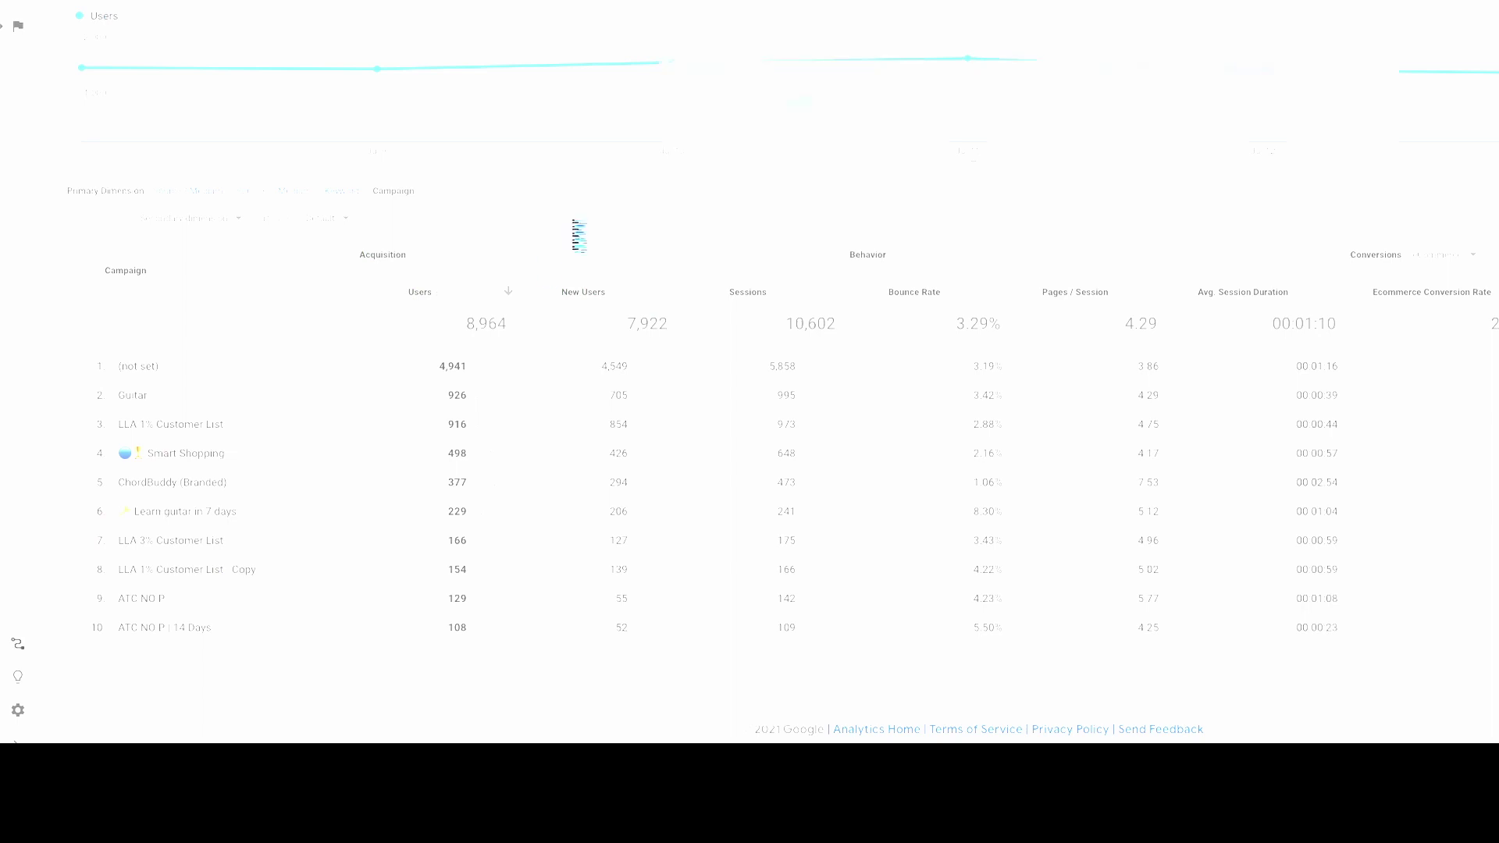